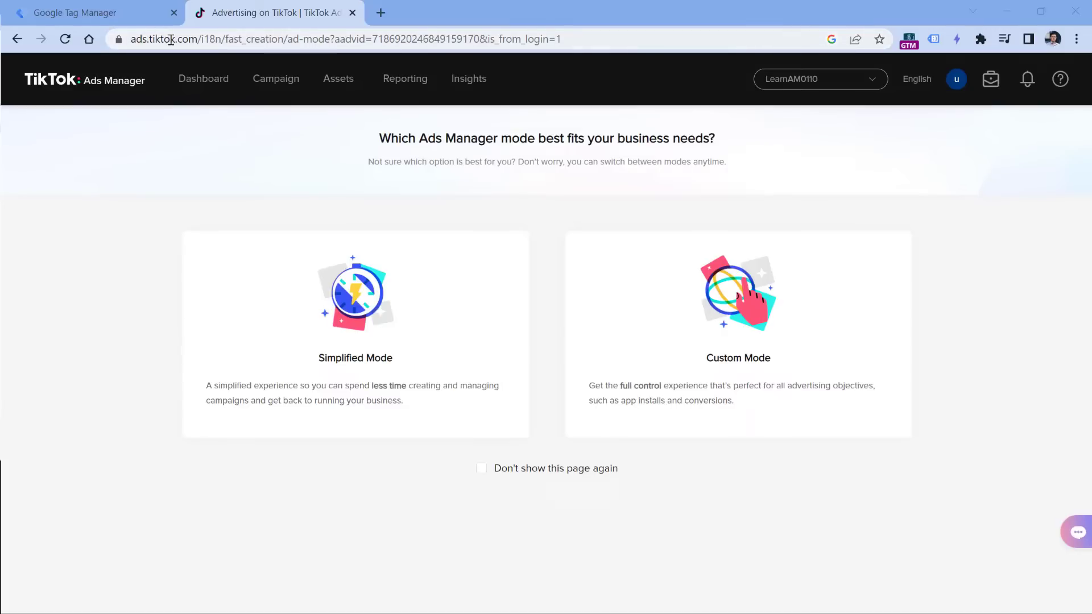
# Go to Events Manager under Assets and open Web Events management
pyautogui.moveTo(340, 83)
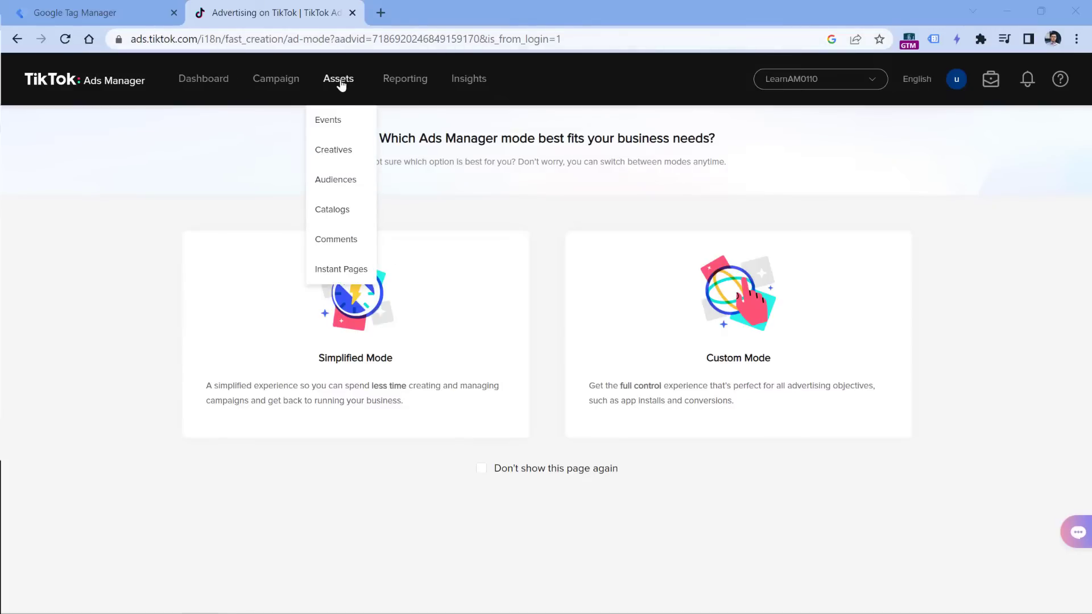
pyautogui.click(329, 119)
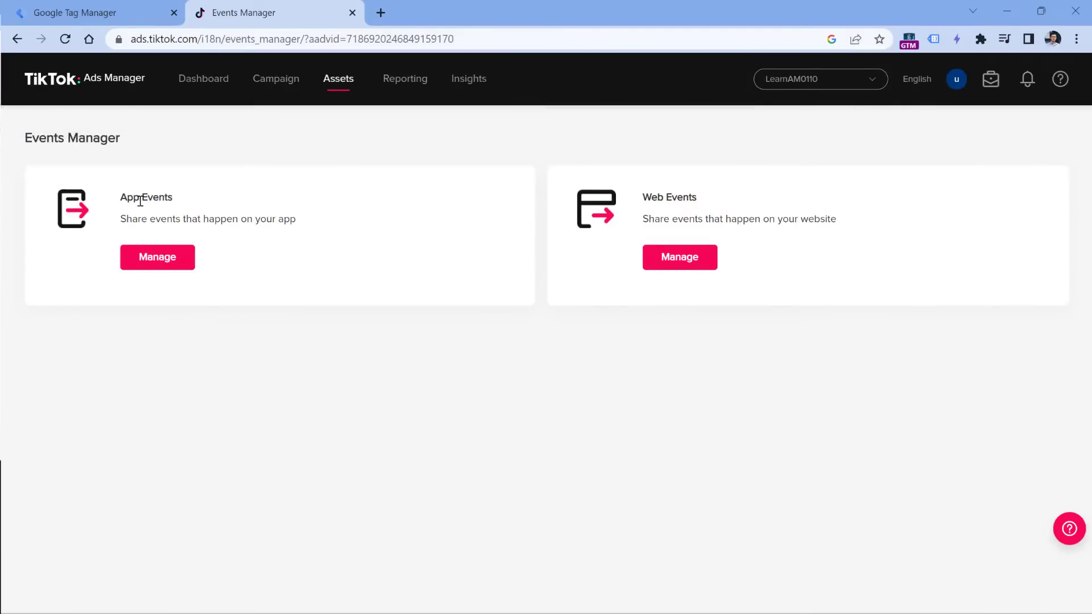
pyautogui.click(680, 263)
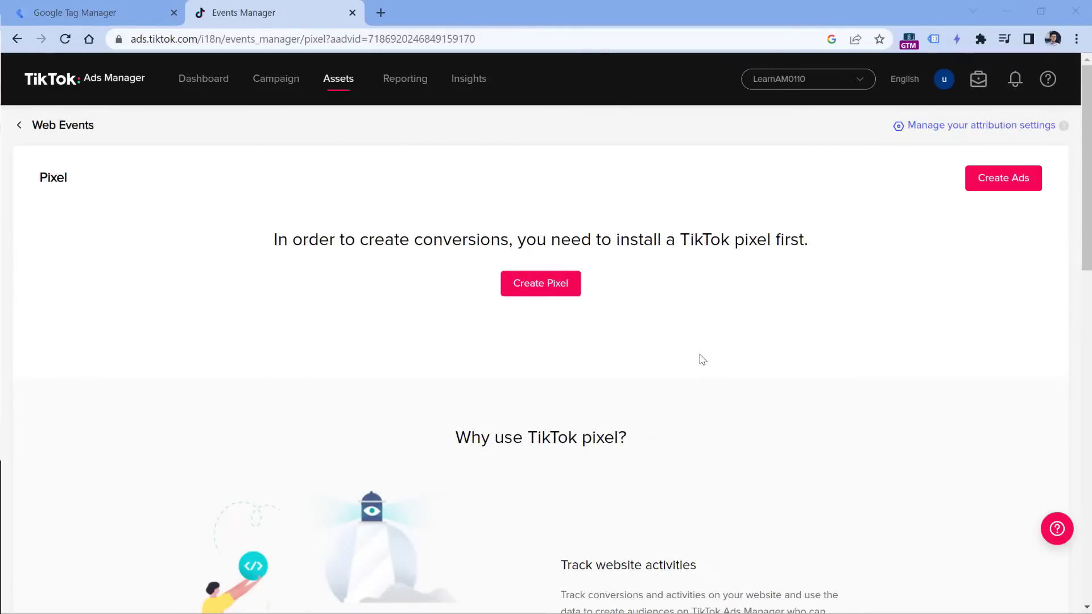
# Create a pixel named 'tiktok pixel' connected via TikTok Pixel, with manual code installation
pyautogui.click(541, 289)
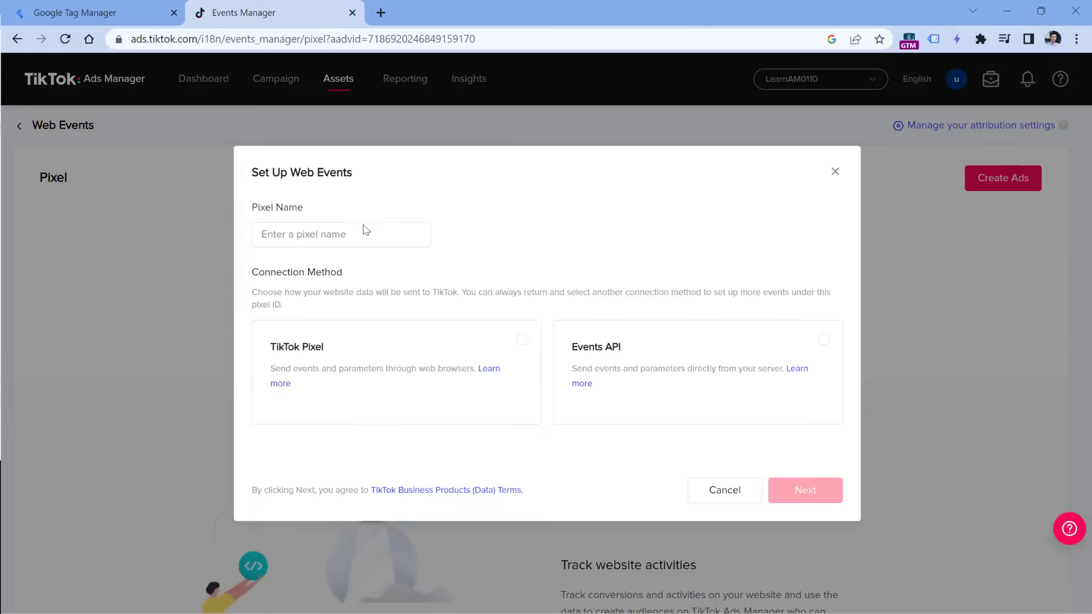
pyautogui.click(331, 235)
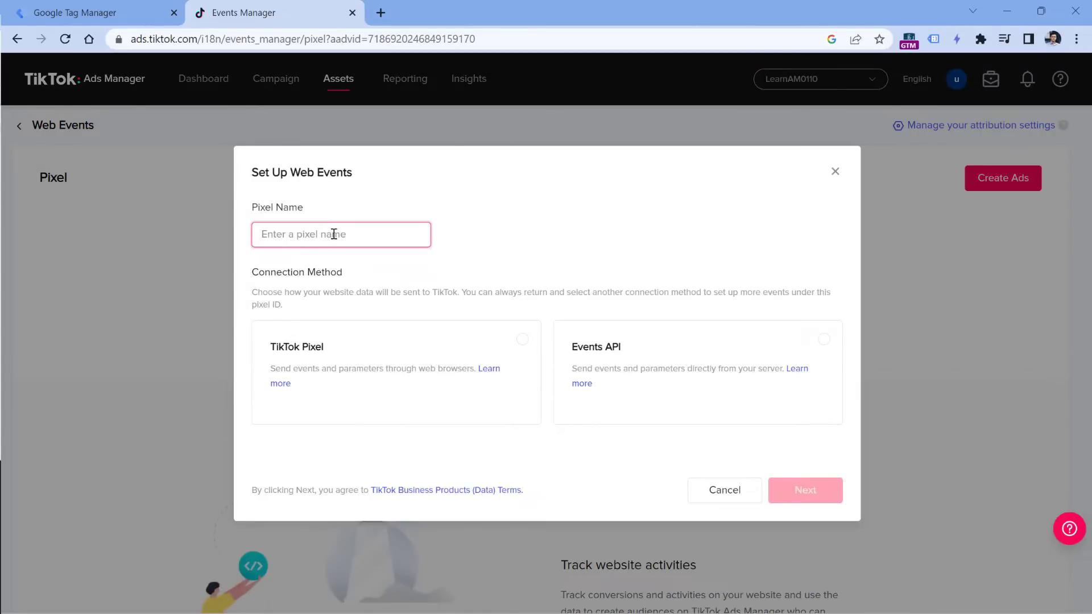
pyautogui.write('tiktok pixel')
pyautogui.click(316, 351)
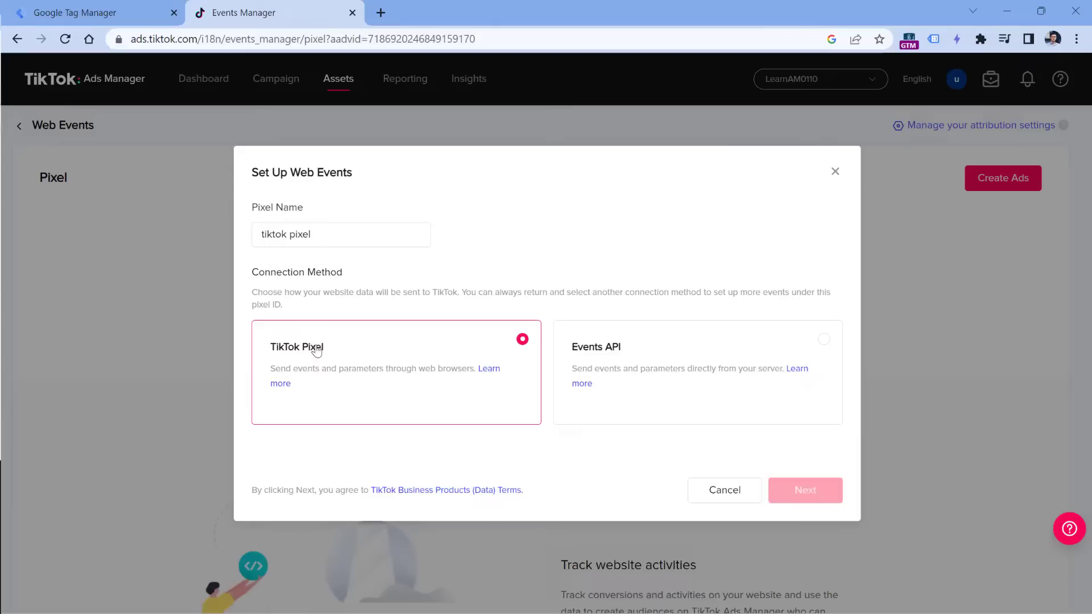
pyautogui.click(809, 493)
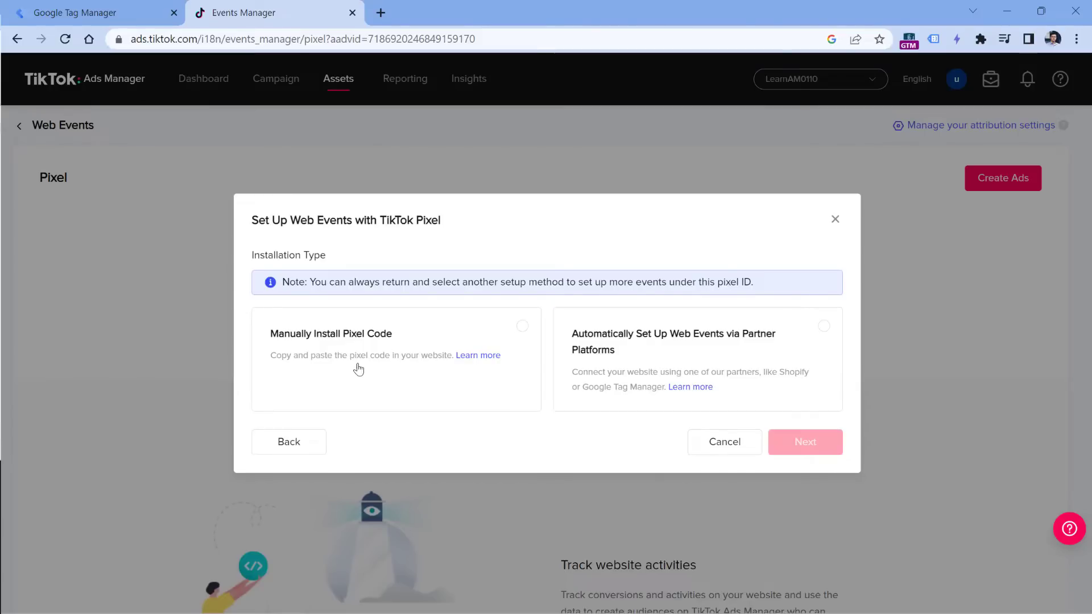
pyautogui.click(395, 363)
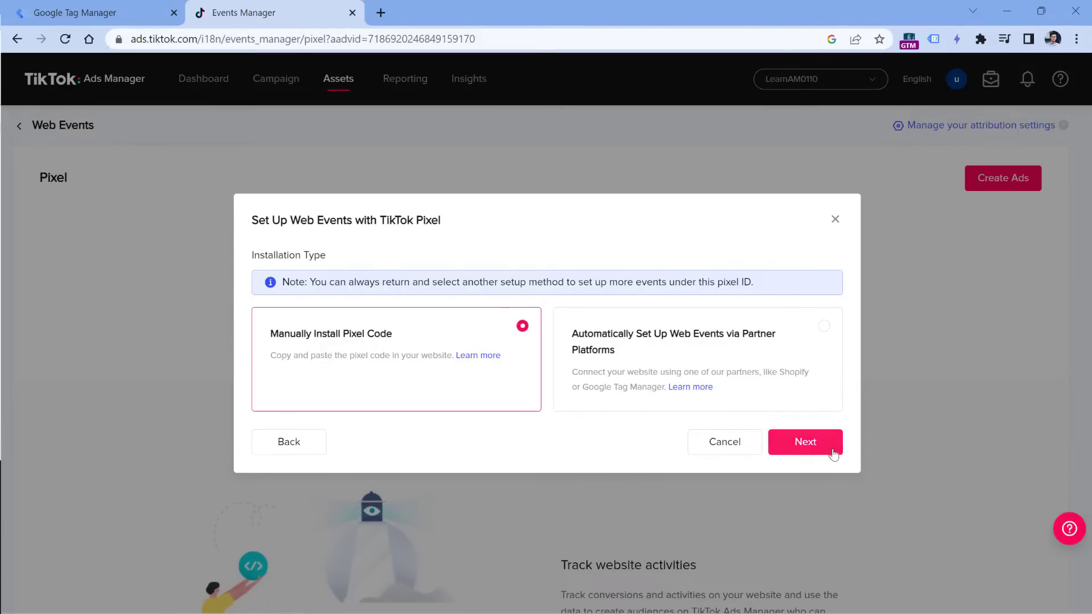
# Select Custom Code as the event setup method and advance to the pixel code install page
pyautogui.click(807, 444)
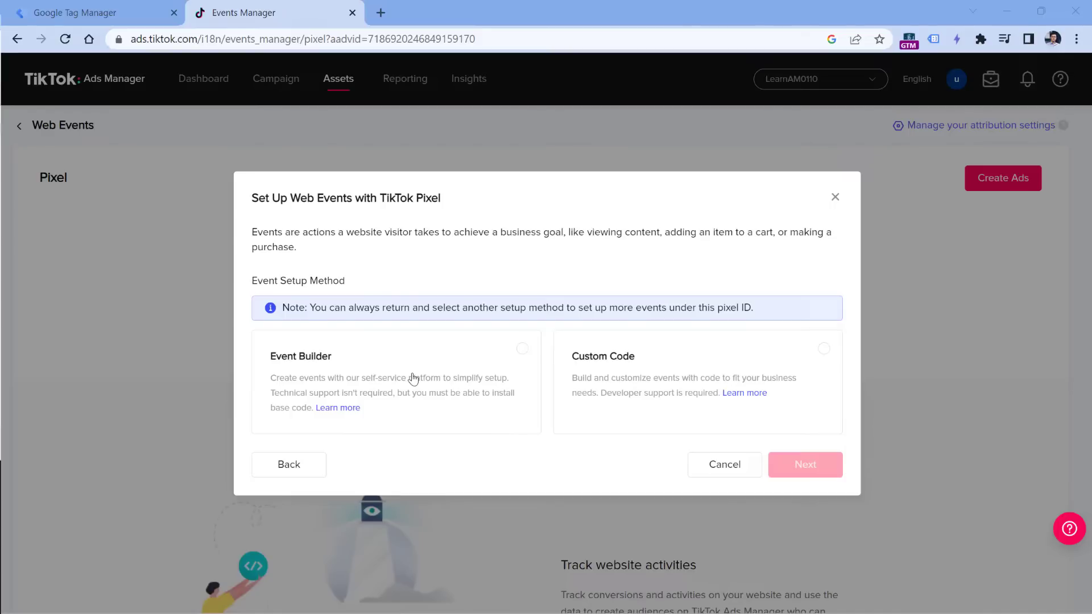
pyautogui.click(742, 357)
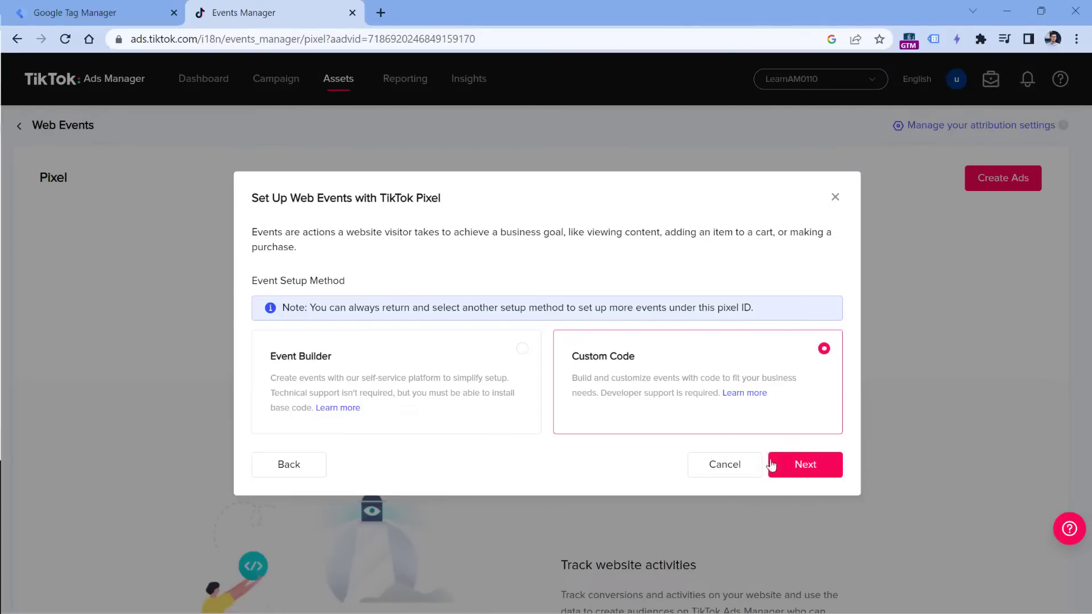
pyautogui.click(805, 466)
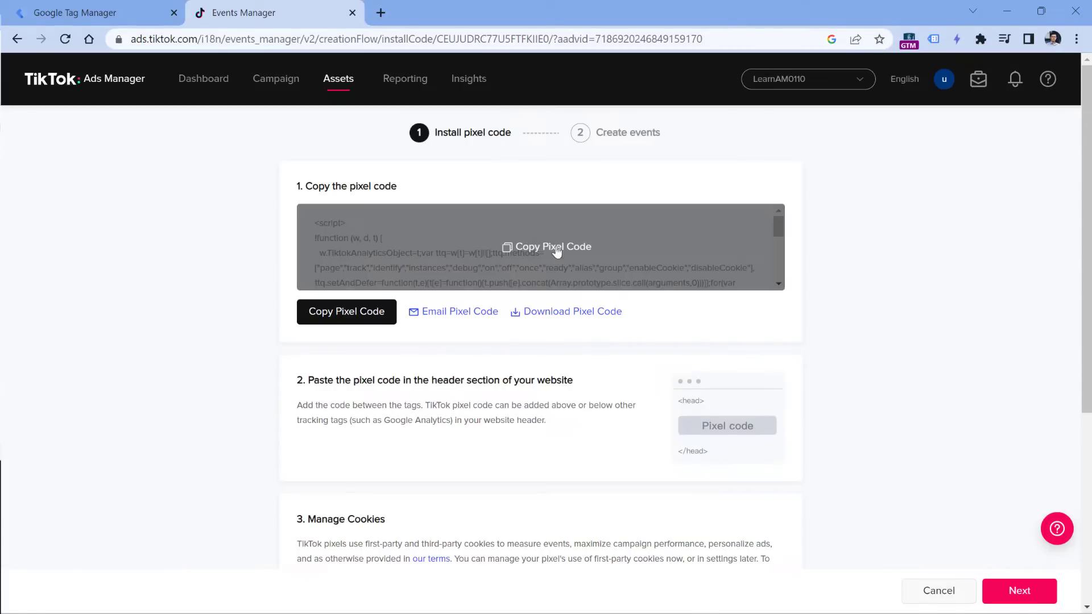
# Copy the TikTok pixel code and start a new tag in Google Tag Manager
pyautogui.click(548, 255)
pyautogui.click(102, 14)
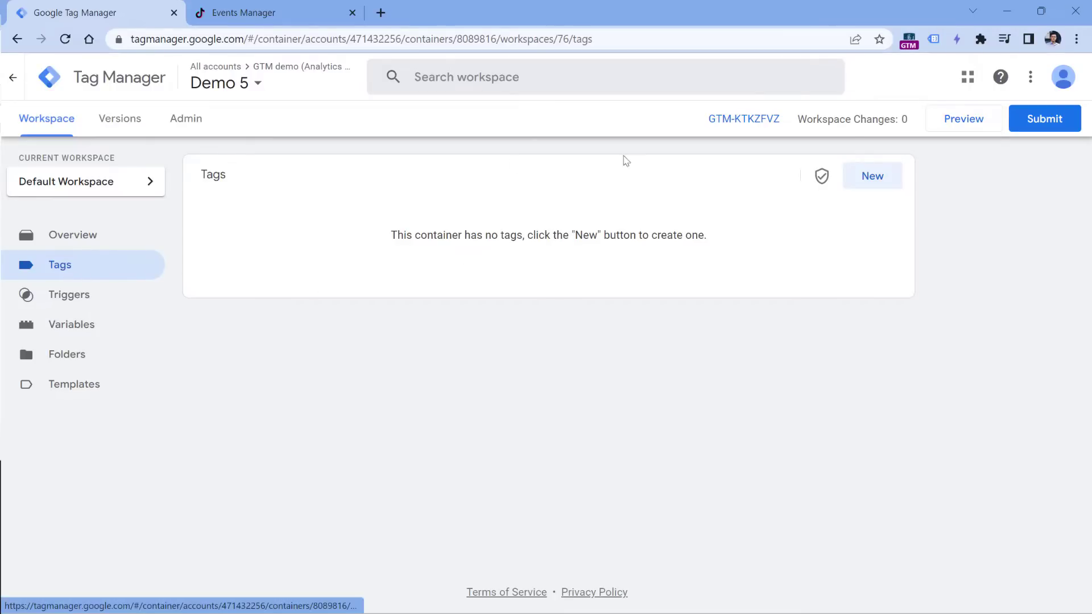
pyautogui.click(873, 178)
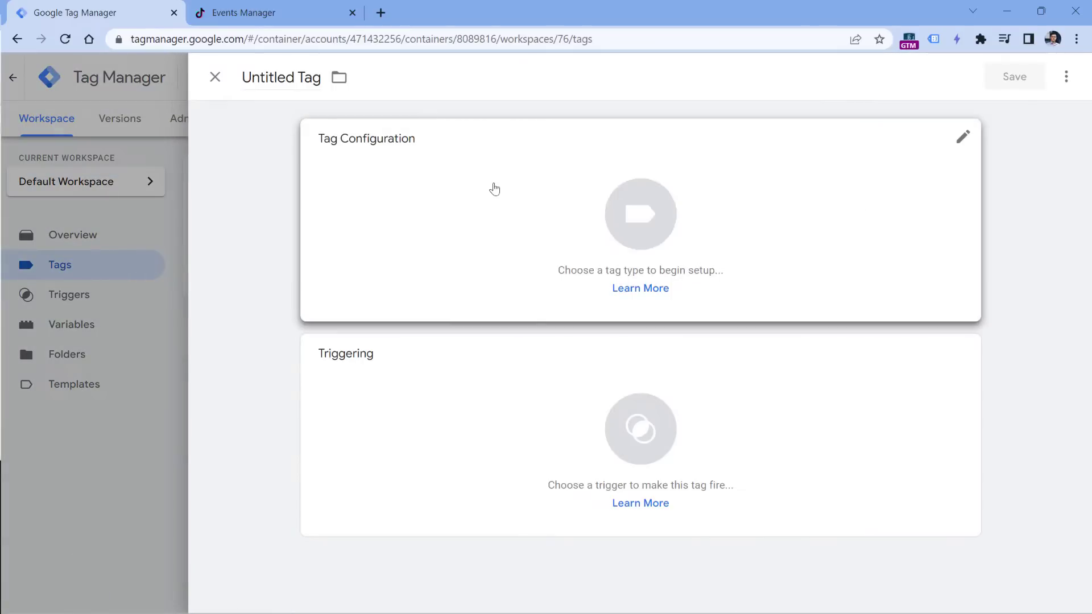
pyautogui.click(475, 206)
pyautogui.scroll(-3, 816, 224)
pyautogui.scroll(-1, 816, 223)
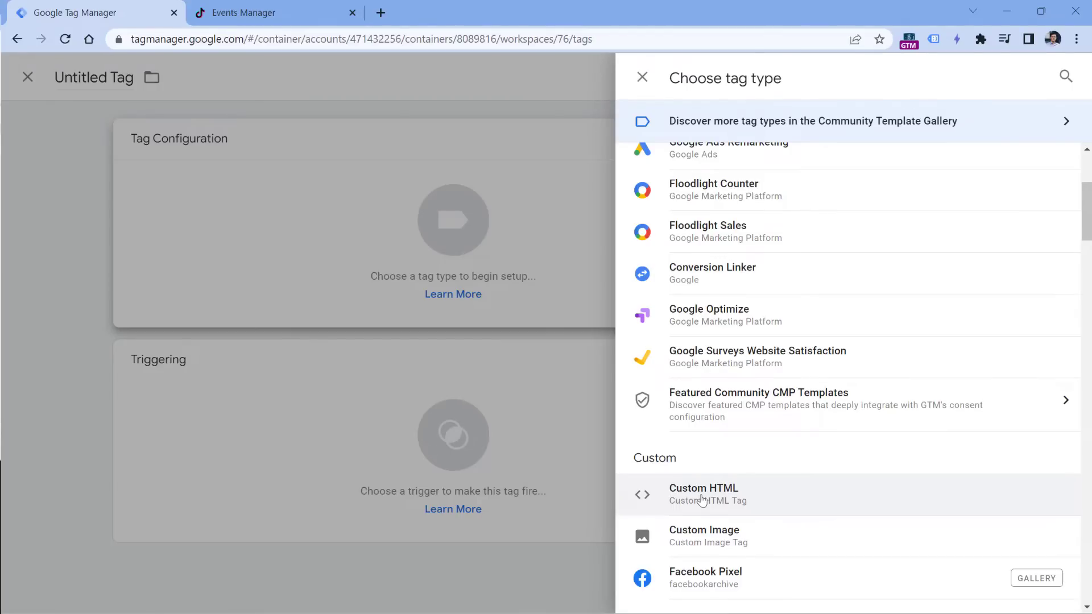
# Set the new tag's type to Custom HTML, then return to TikTok's pixel code page
pyautogui.click(273, 13)
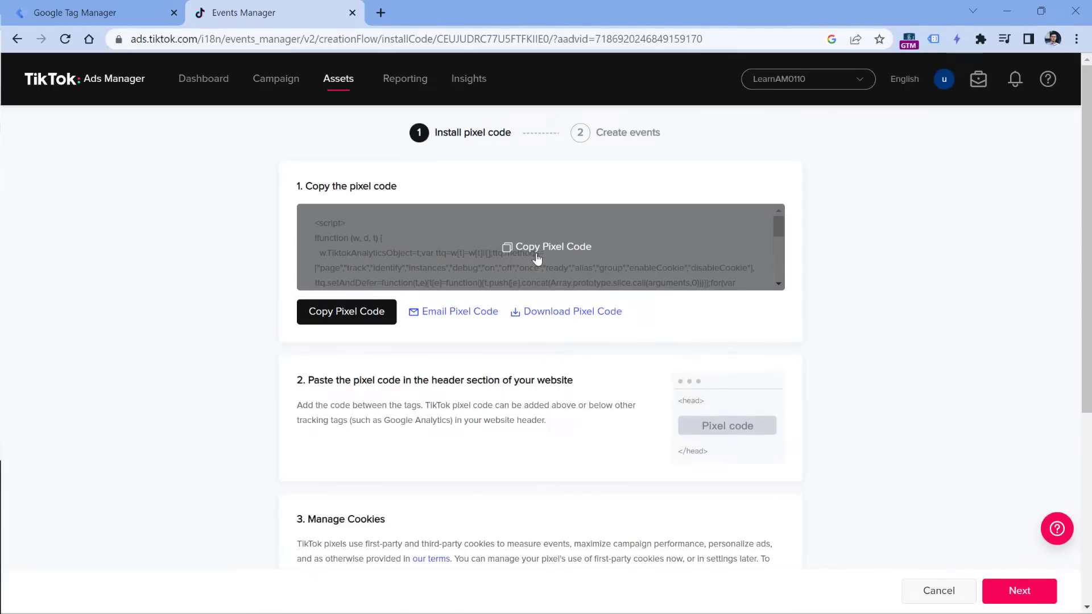
pyautogui.click(51, 11)
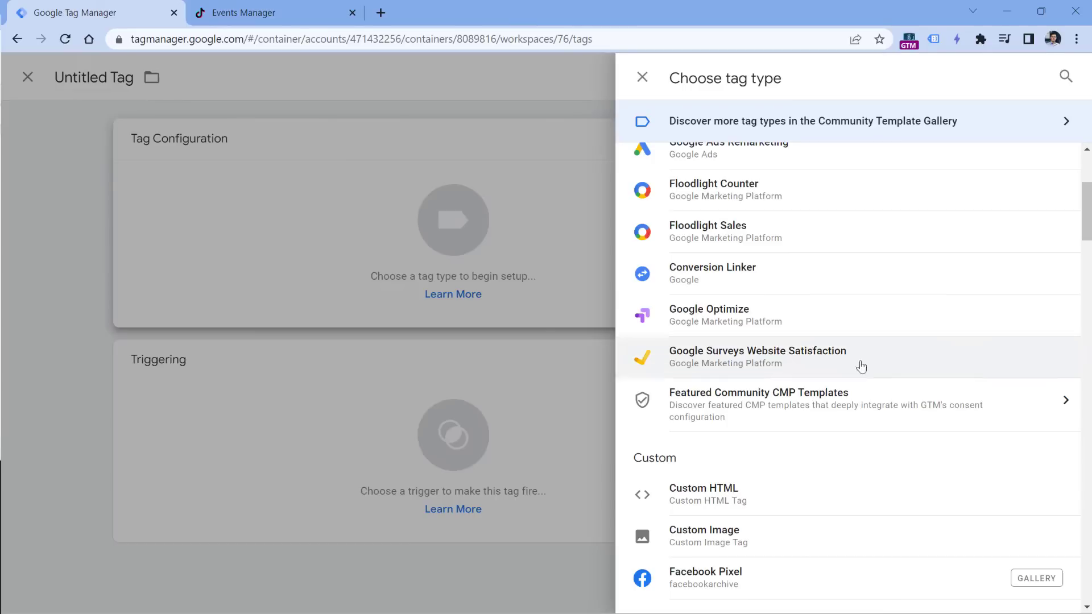
pyautogui.click(707, 489)
pyautogui.click(245, 13)
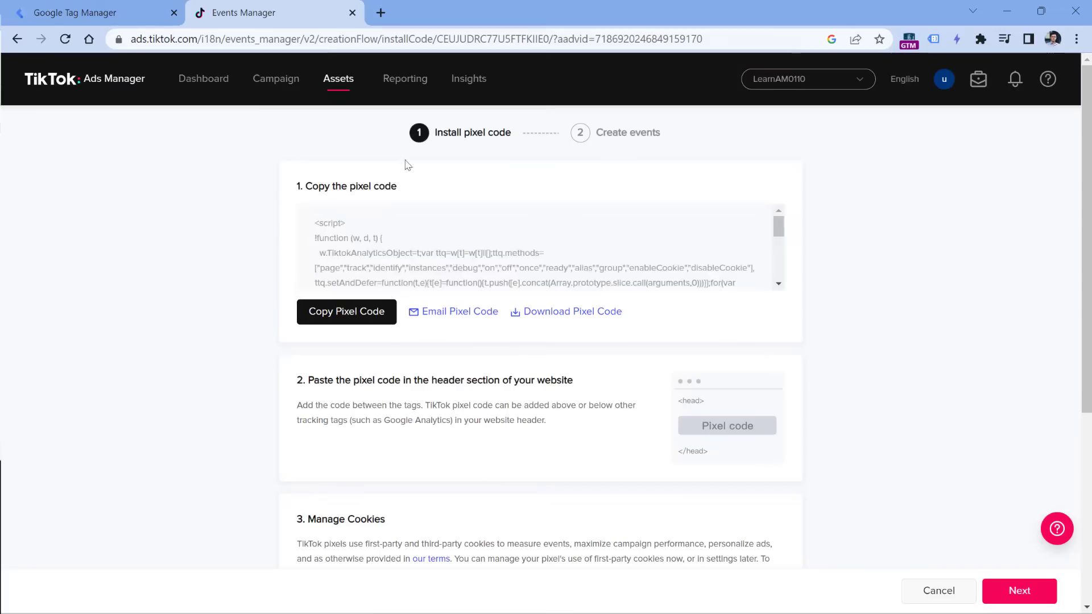
# Paste the copied TikTok pixel code into the Custom HTML tag's HTML box
pyautogui.moveTo(464, 223)
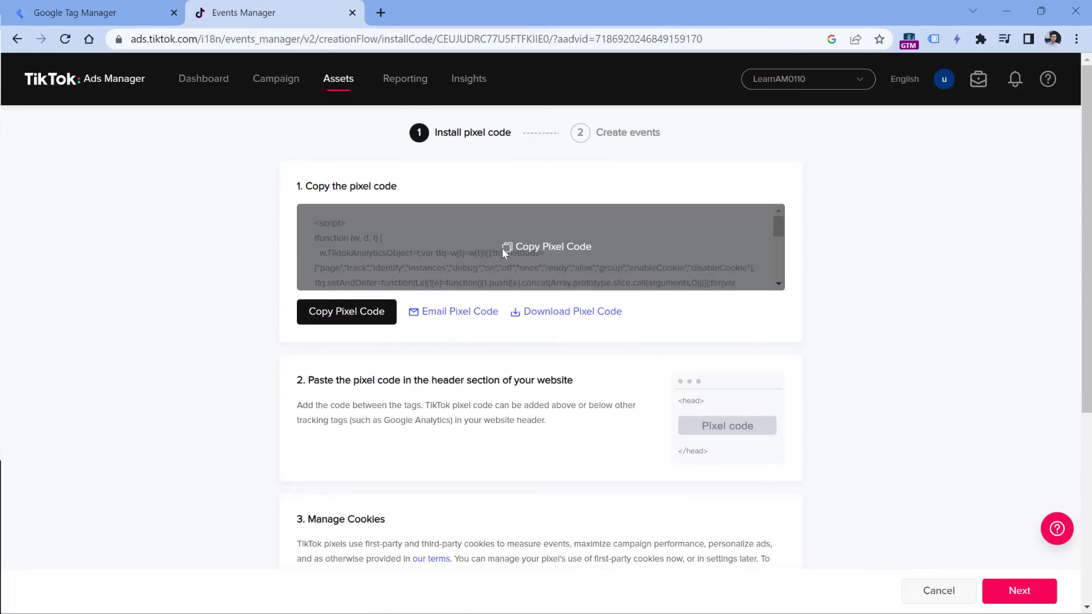
pyautogui.click(503, 248)
pyautogui.click(85, 11)
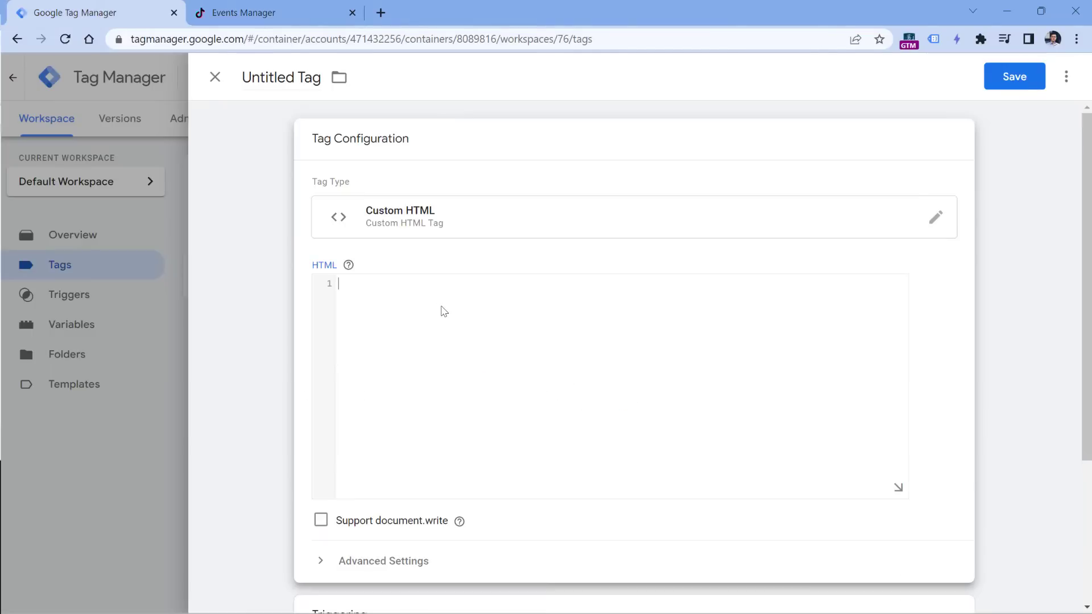
pyautogui.click(441, 309)
pyautogui.hotkey('ctrl', 'v')
pyautogui.scroll(-4, 444, 399)
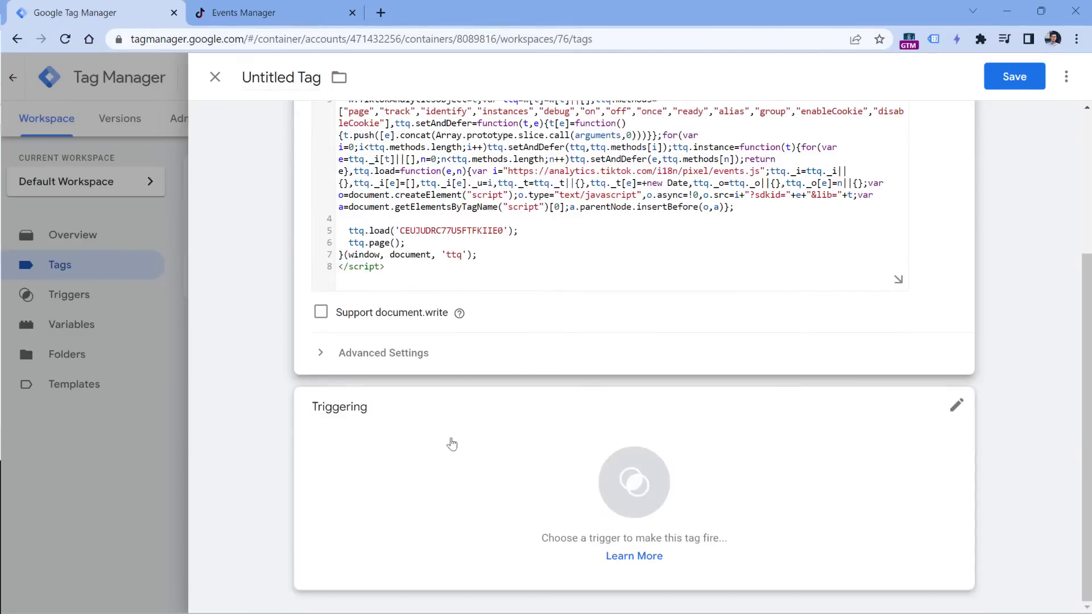
# Fire the tag on All Pages, rename it 'TT pixel', and save it
pyautogui.click(410, 439)
pyautogui.click(269, 147)
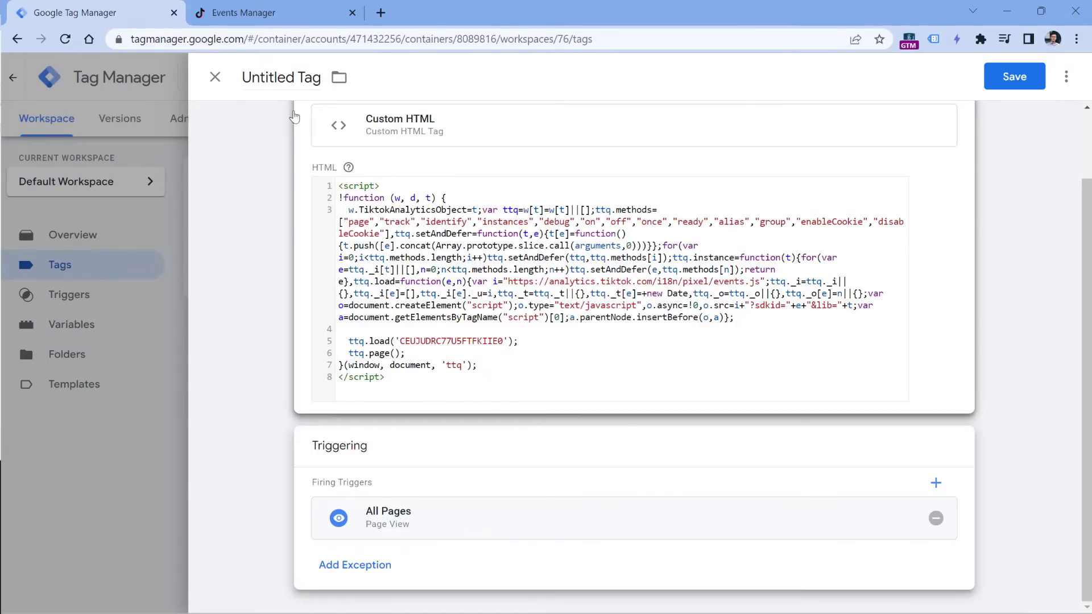
pyautogui.click(271, 78)
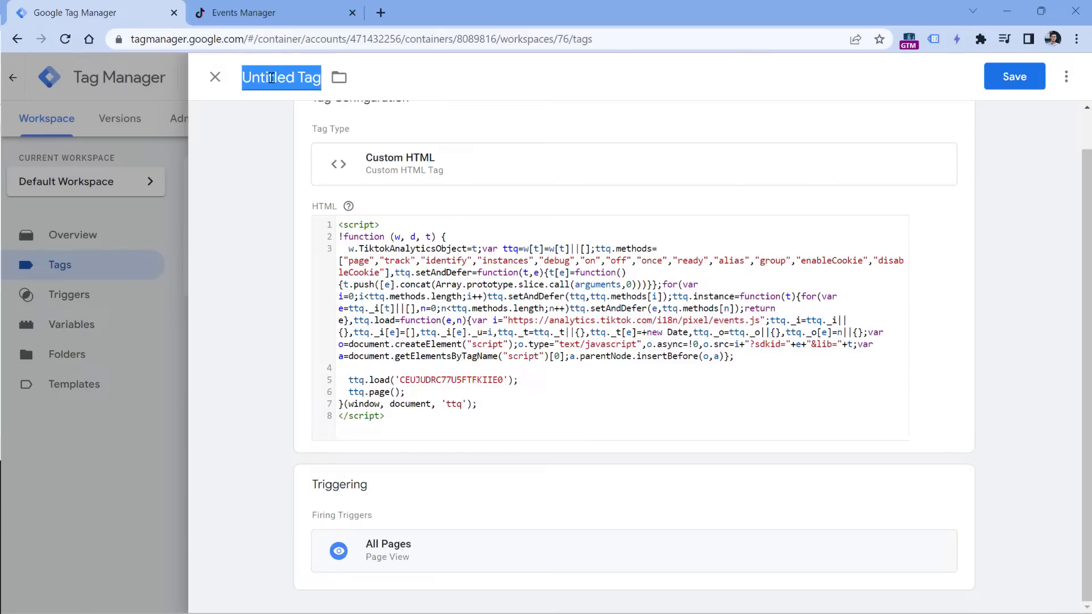
pyautogui.write('TT')
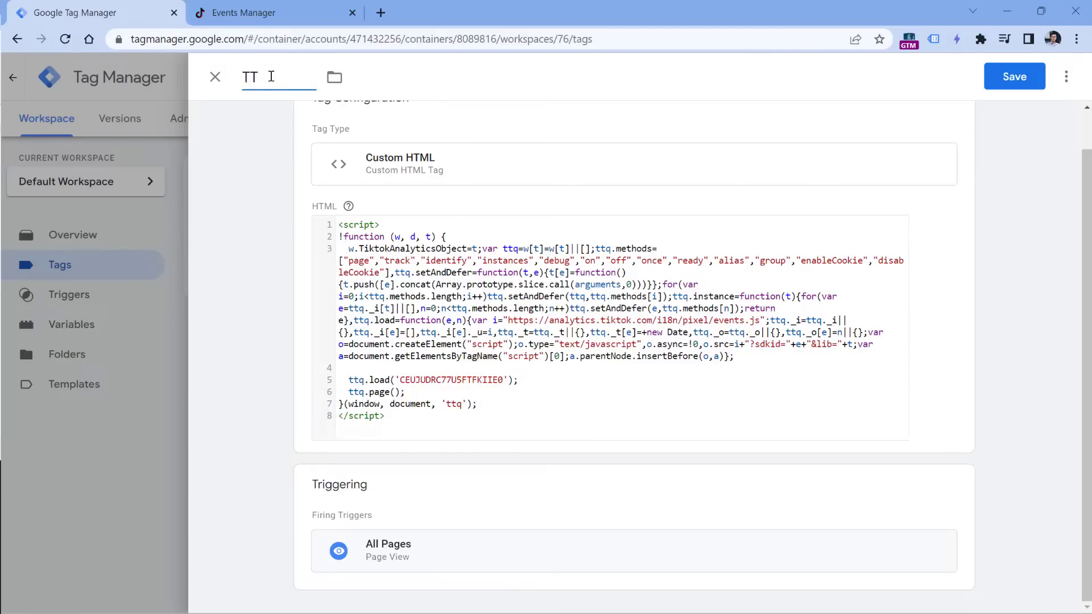
pyautogui.write(' pixel')
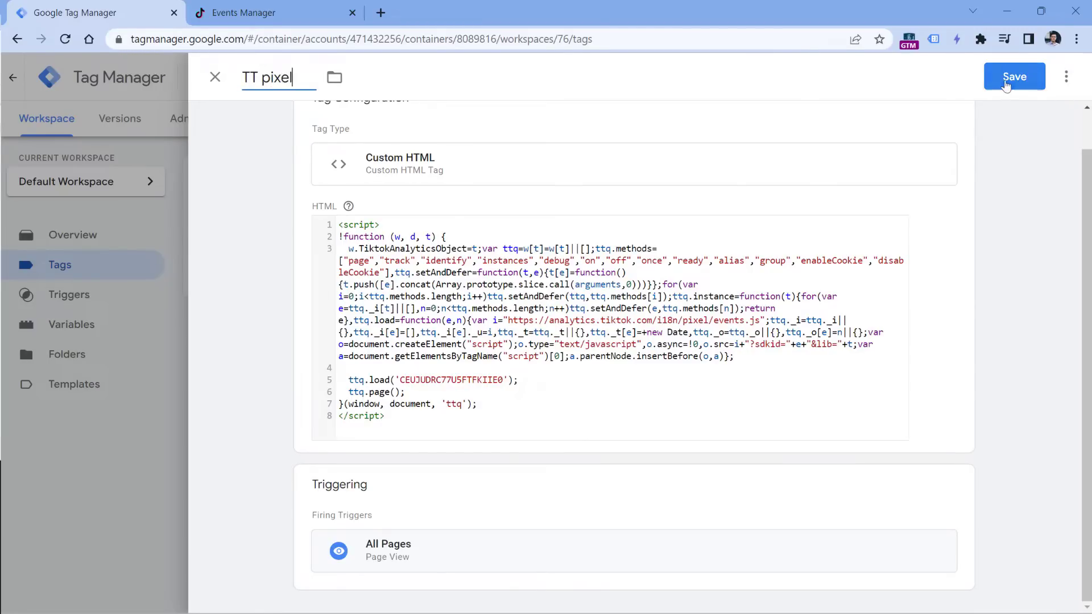
pyautogui.click(1006, 85)
pyautogui.hotkey('ctrl', 'Tab')
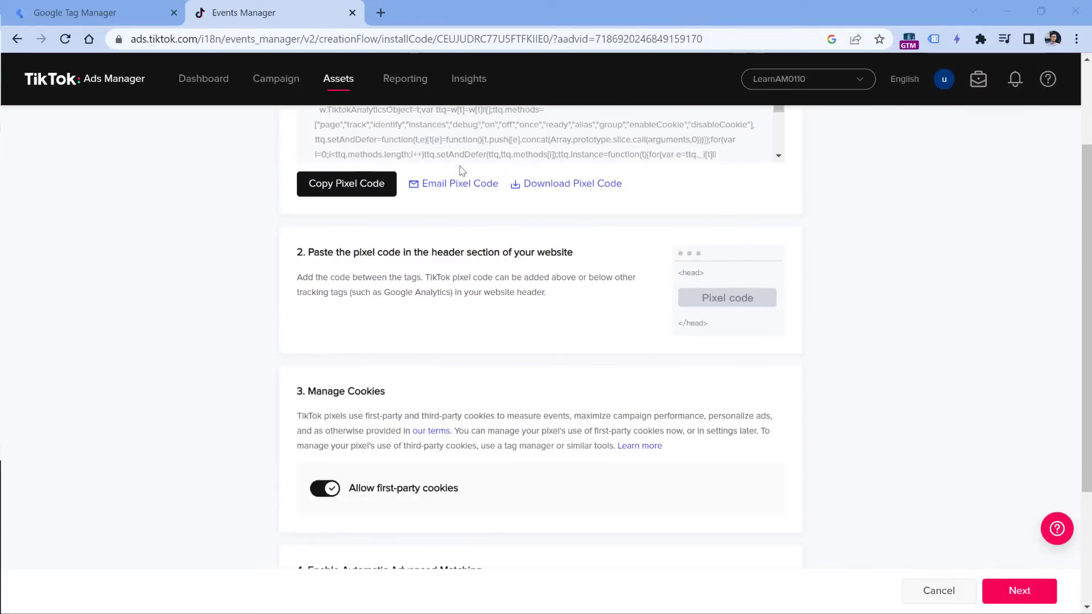
# Finish the install step of the pixel setup and move on to creating events
pyautogui.scroll(-3, 458, 193)
pyautogui.scroll(5, 656, 305)
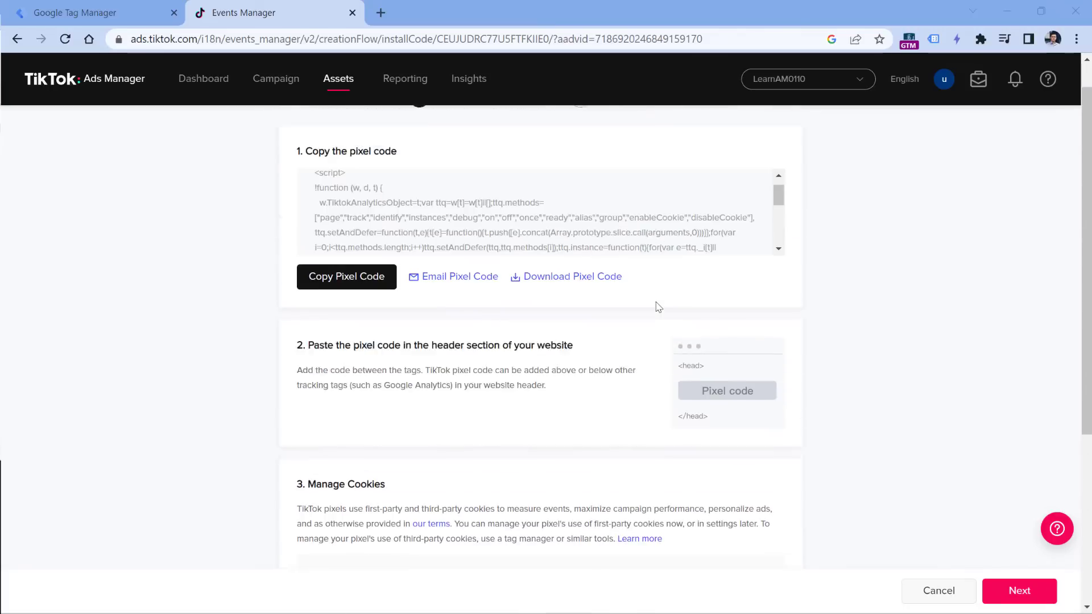
pyautogui.scroll(-5, 507, 337)
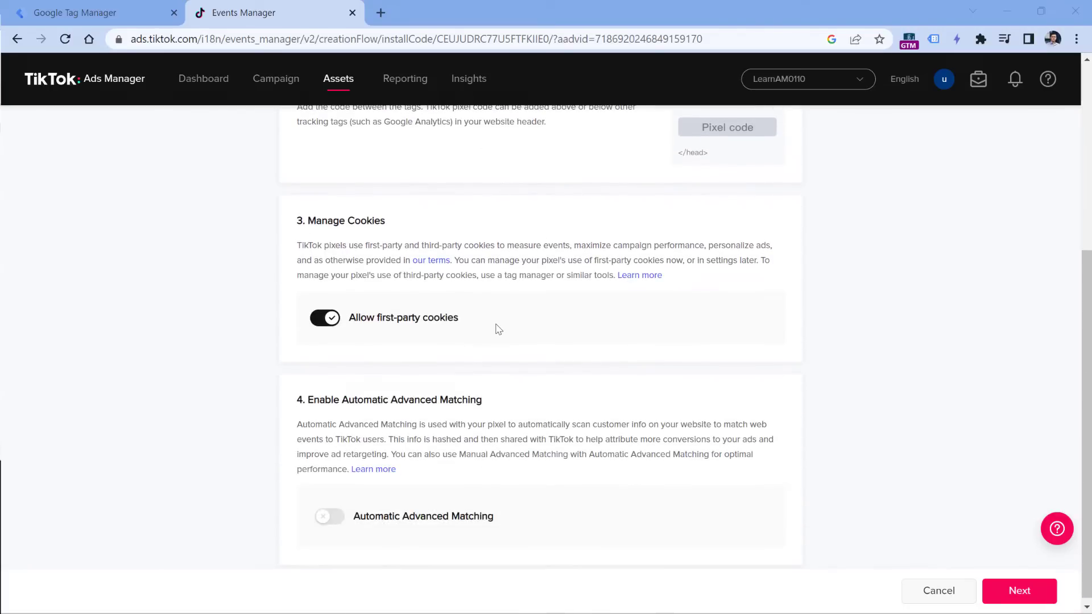
pyautogui.click(1018, 592)
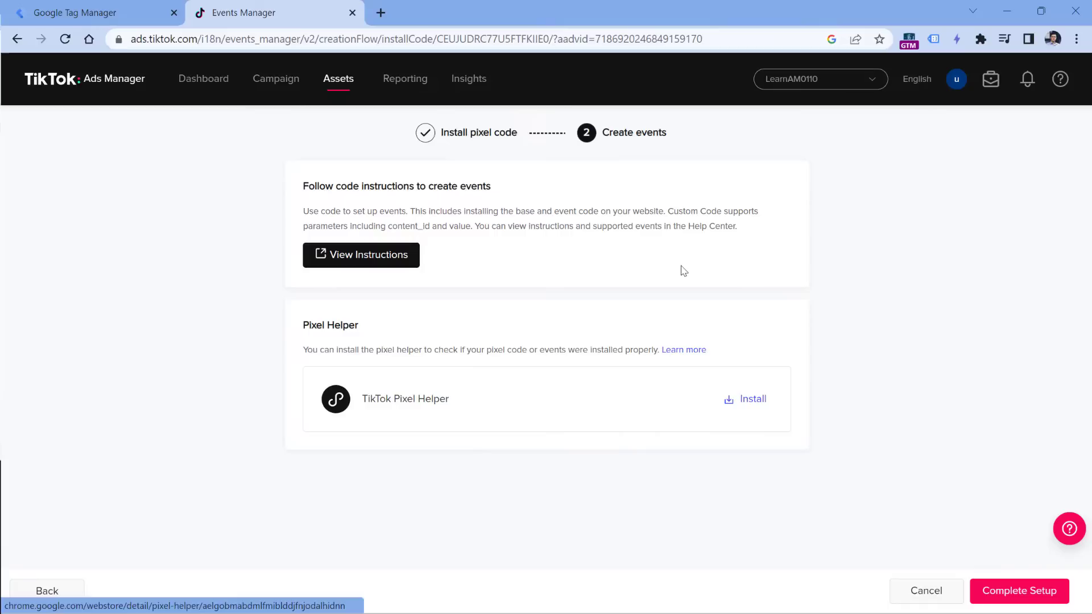
# Add the TikTok Pixel Helper extension to Chrome and complete the pixel setup
pyautogui.click(753, 405)
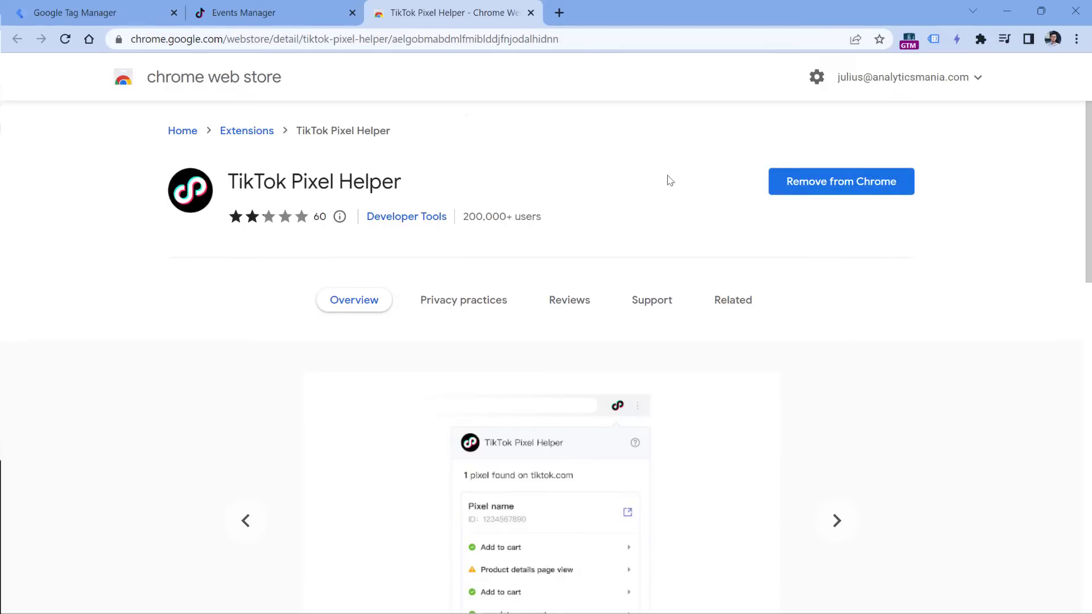
pyautogui.click(268, 12)
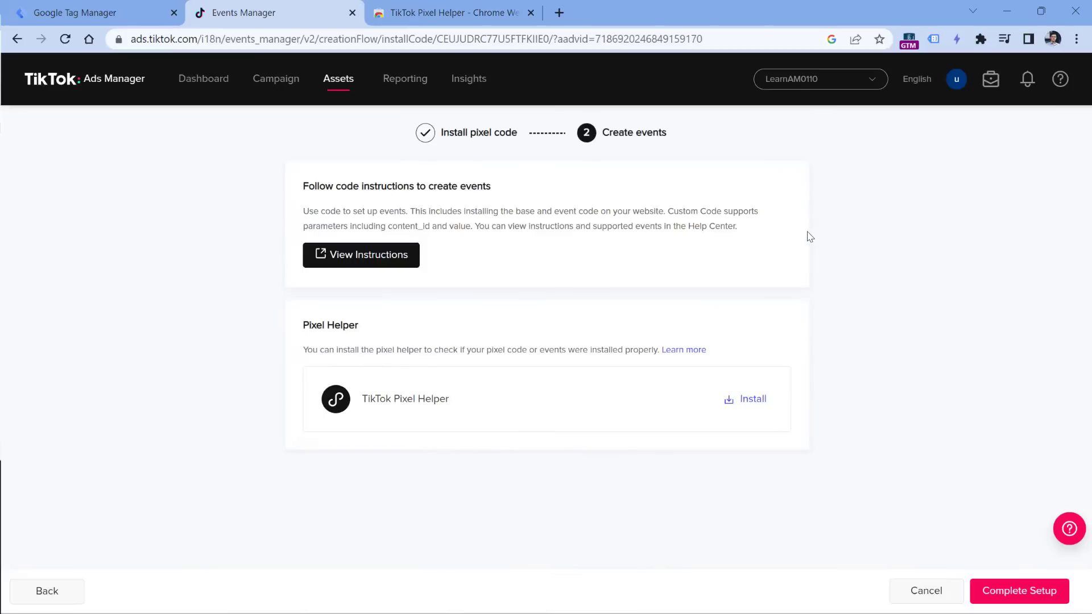
pyautogui.click(1021, 593)
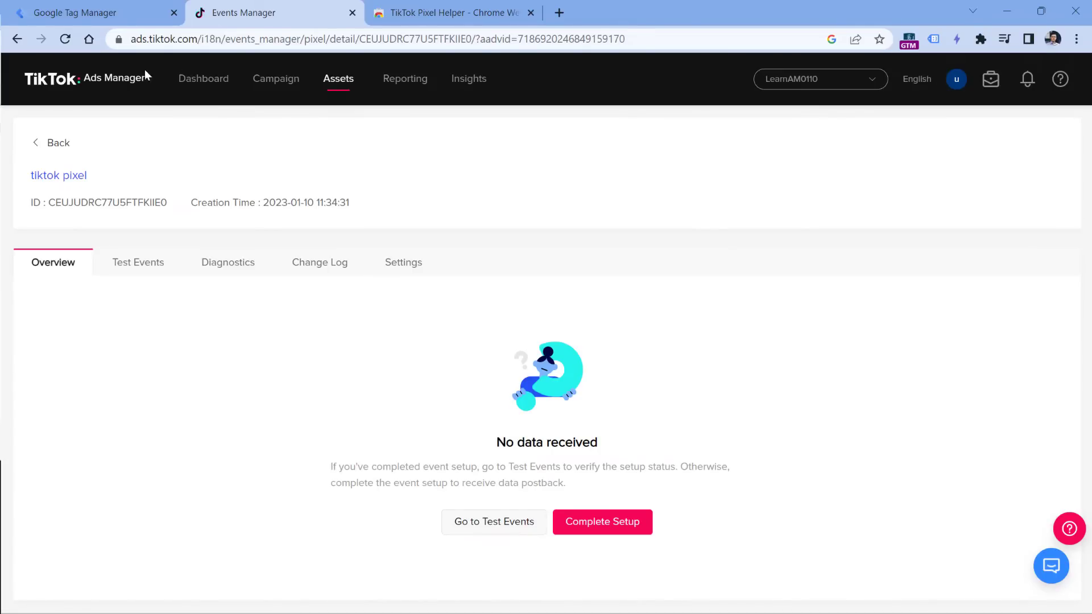
# Preview the container on gtmcourse.myshopify.com and confirm TT pixel fired once in Tag Assistant
pyautogui.click(91, 13)
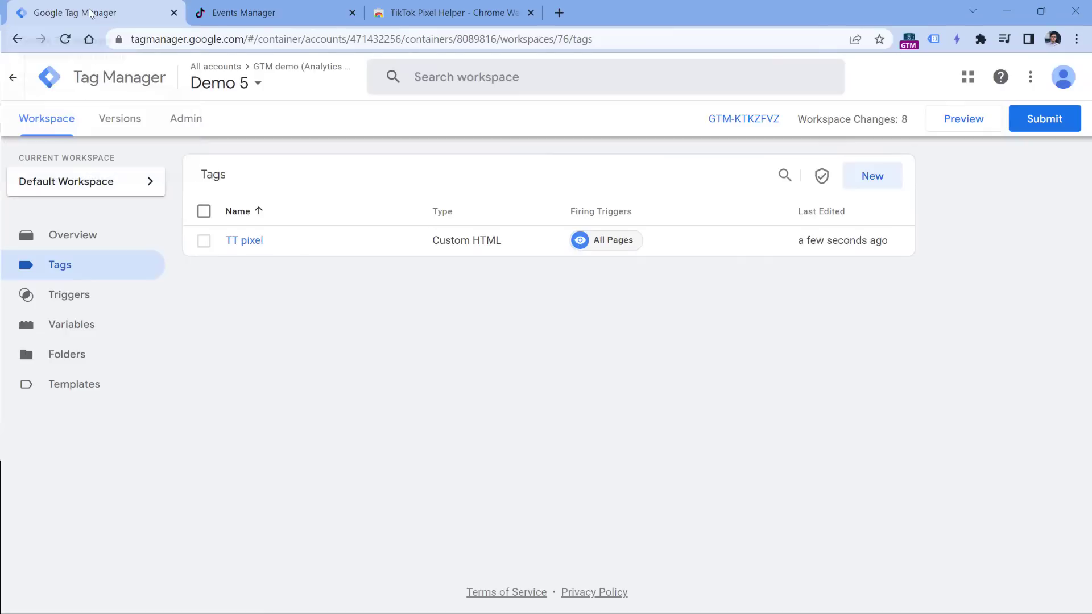
pyautogui.click(962, 117)
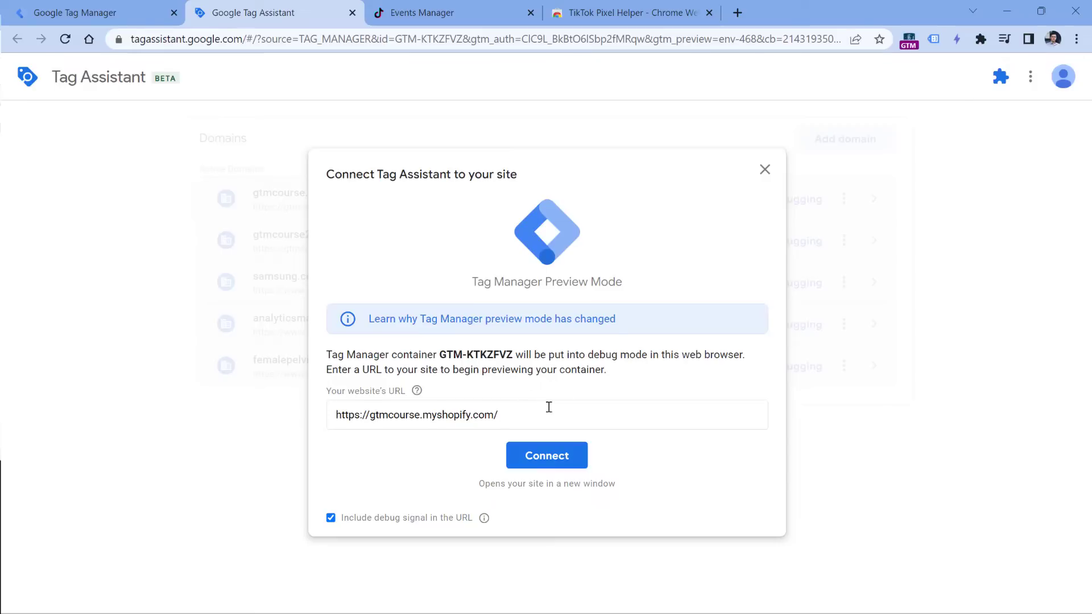
pyautogui.click(548, 464)
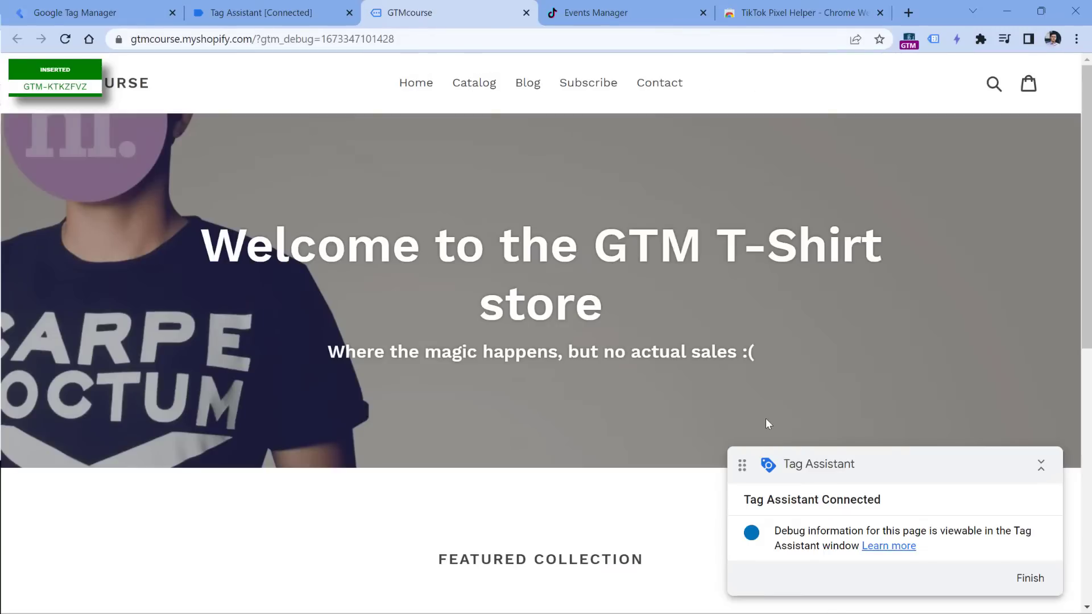
pyautogui.doubleClick(846, 505)
pyautogui.click(266, 10)
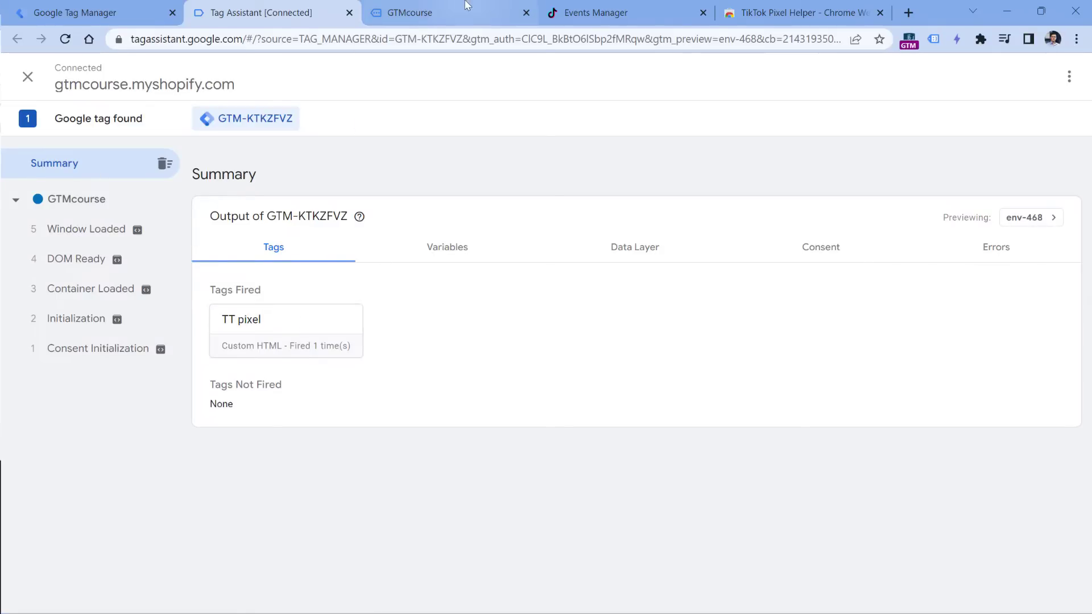
# Inspect the store page with TikTok Pixel Helper and compare against the pixel's Events Manager page
pyautogui.click(449, 7)
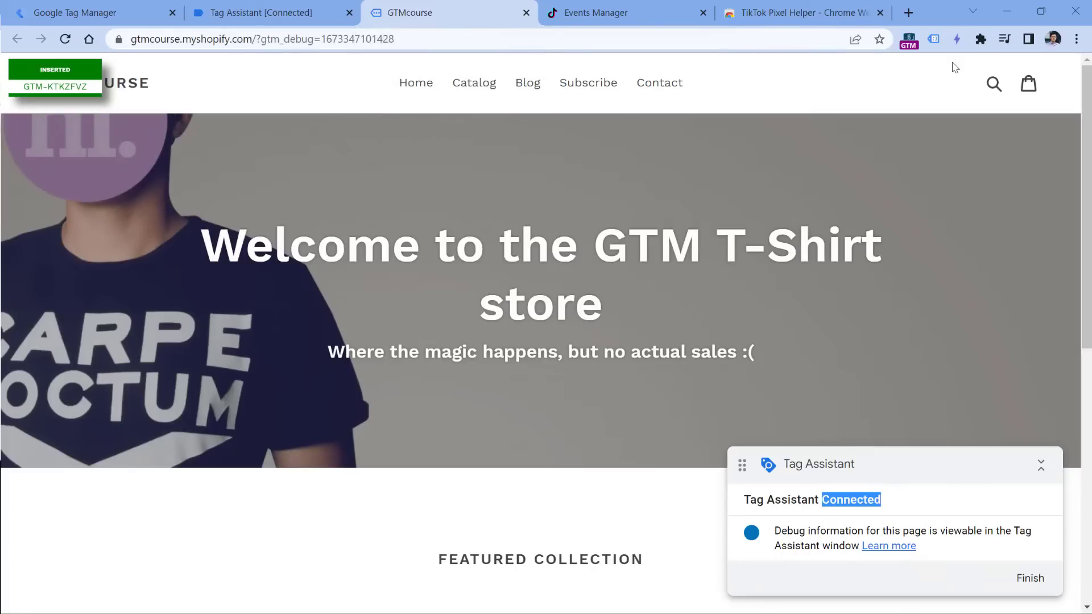
pyautogui.click(981, 41)
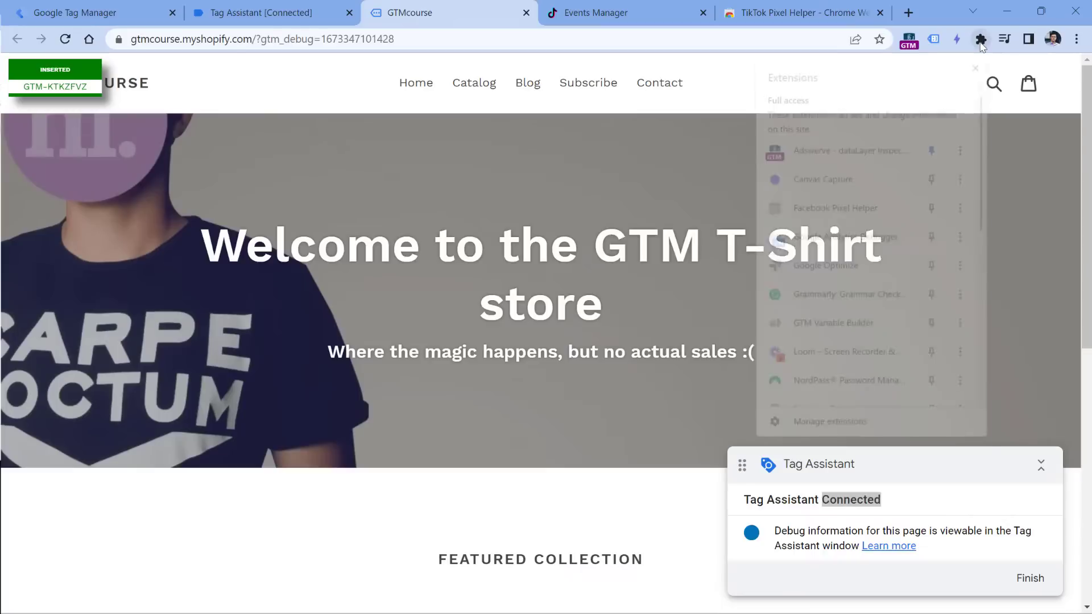
pyautogui.scroll(-3, 899, 140)
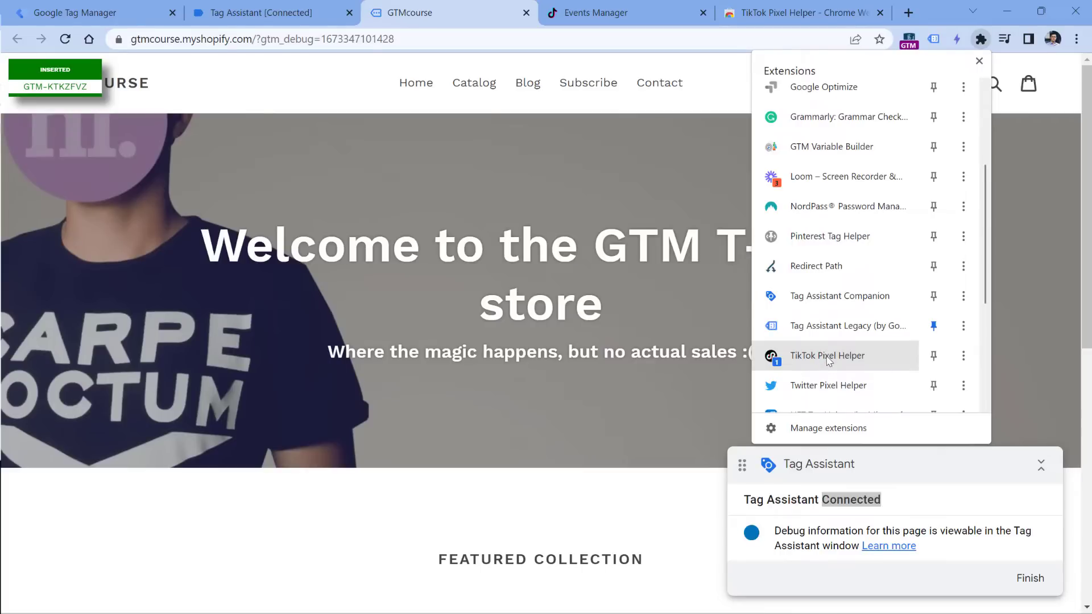
pyautogui.click(827, 357)
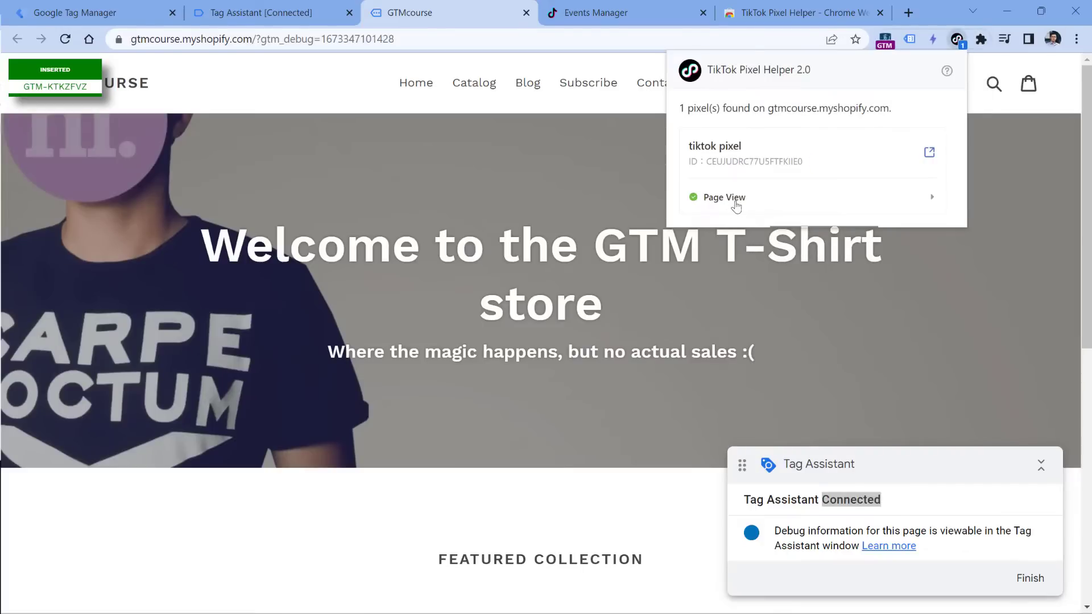
pyautogui.moveTo(729, 174)
pyautogui.click(633, 10)
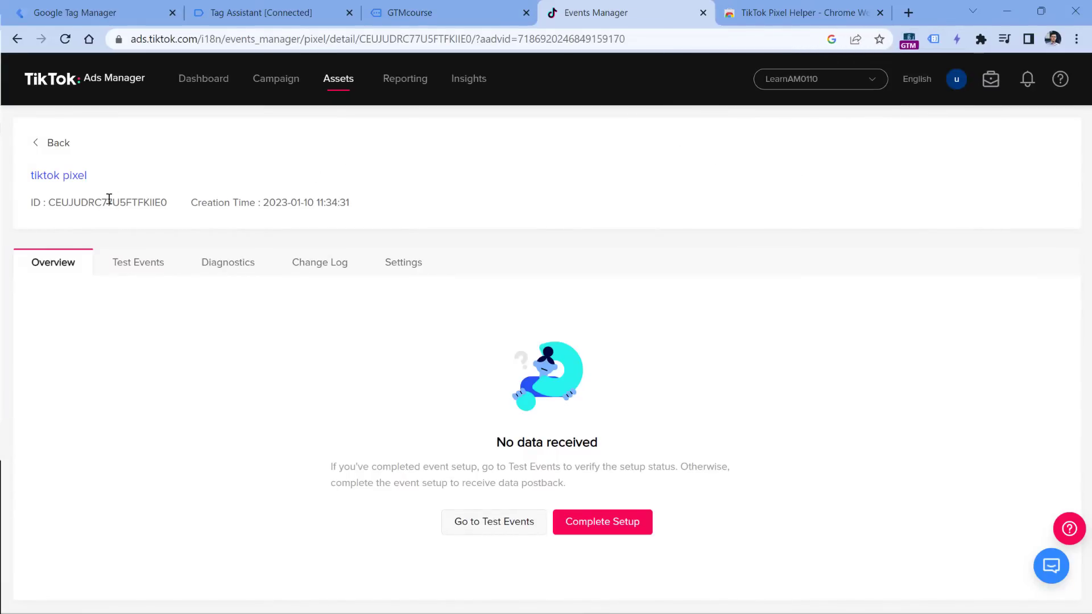
# Reopen Pixel Helper on the store, expand the Page View event, and reveal its page URL
pyautogui.click(409, 13)
pyautogui.click(981, 39)
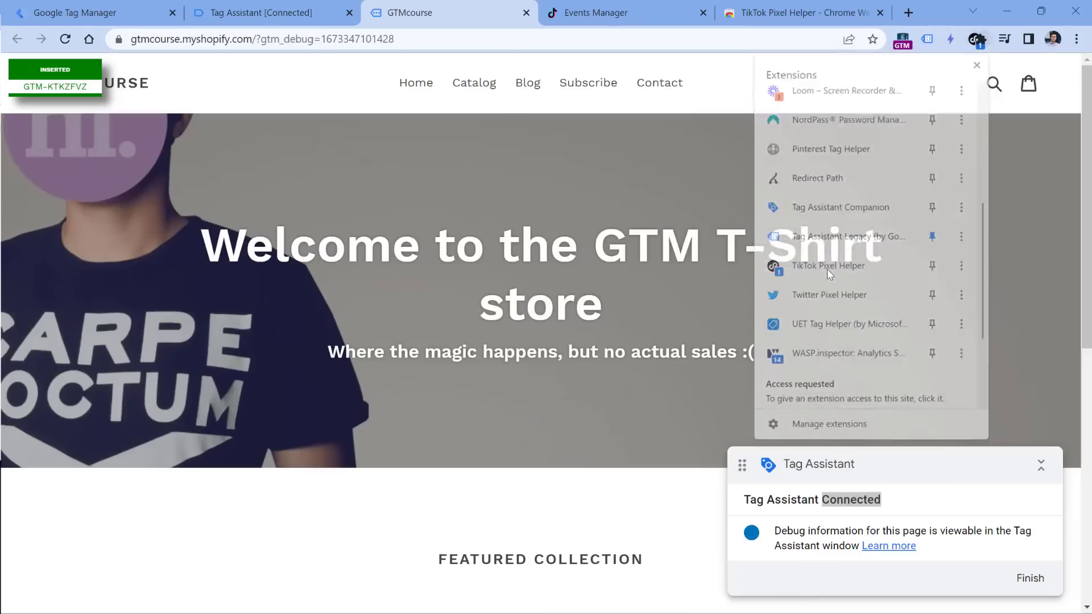
pyautogui.click(827, 269)
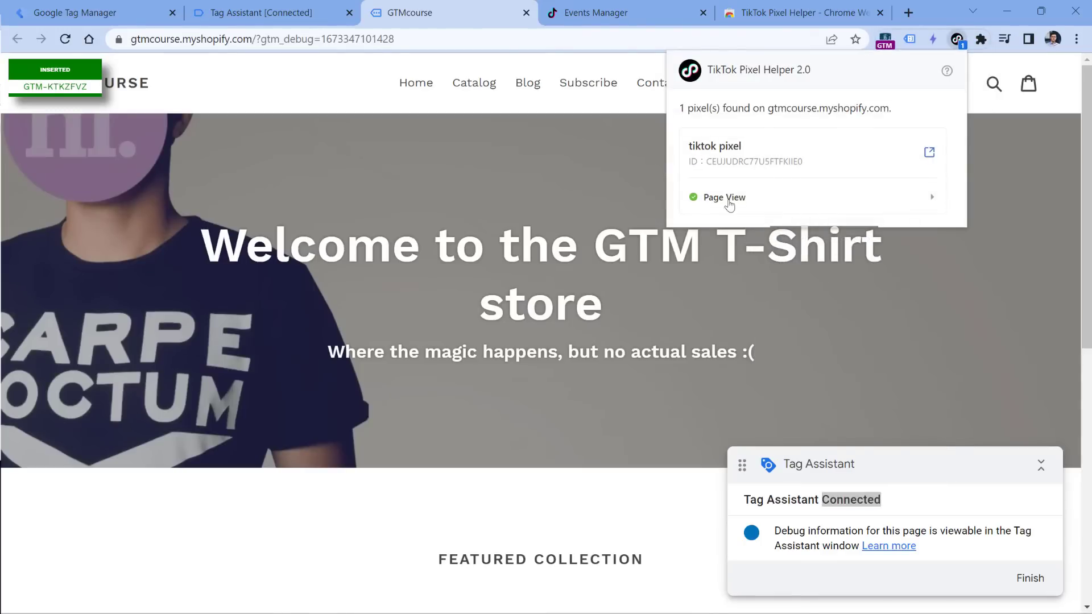
pyautogui.click(922, 203)
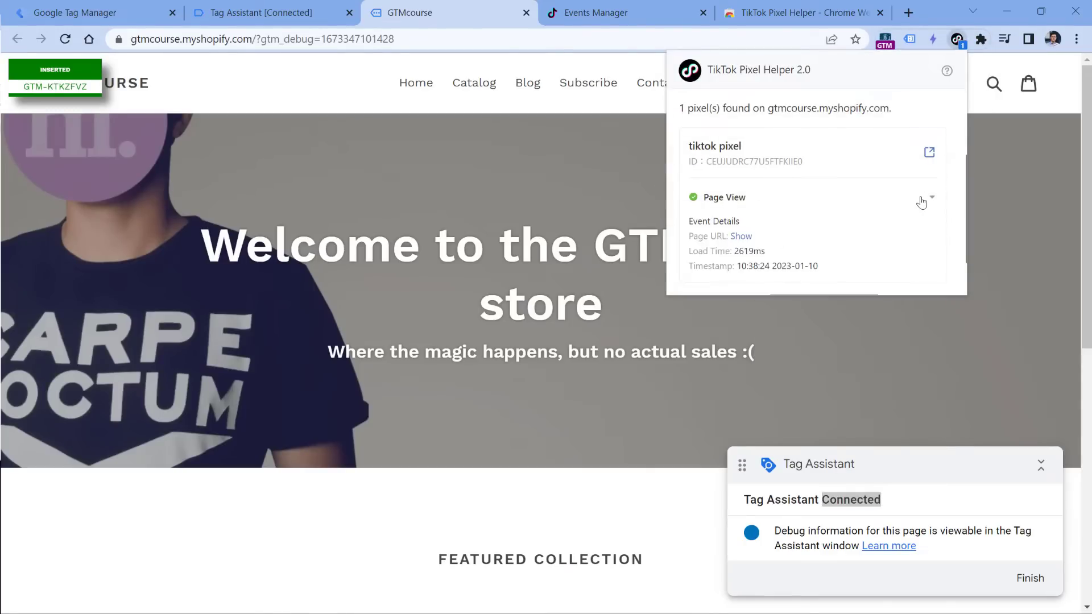
pyautogui.click(741, 237)
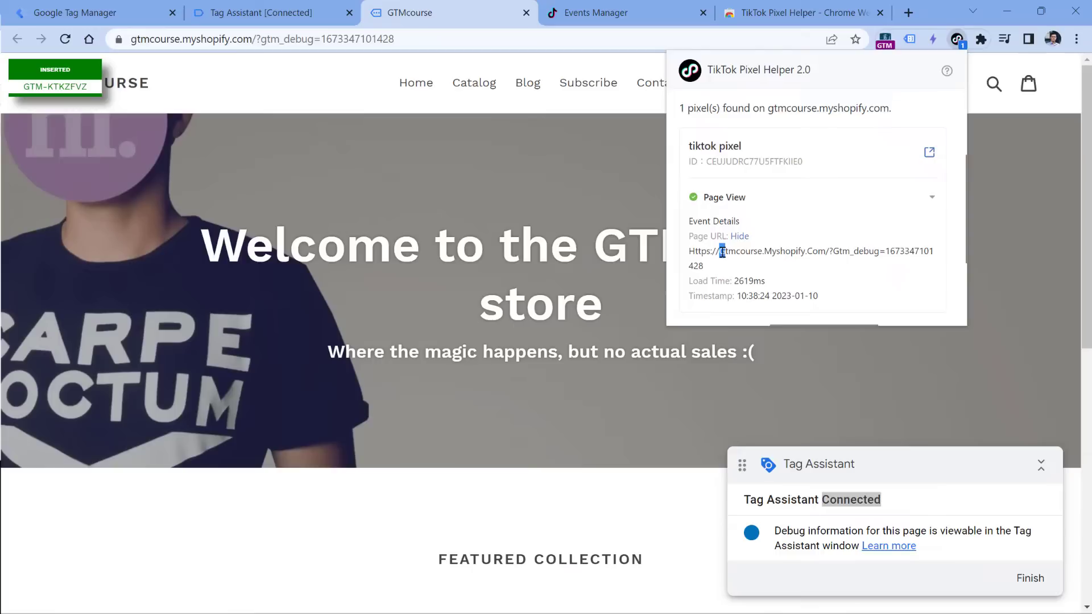
pyautogui.moveTo(719, 252); pyautogui.dragTo(726, 251)
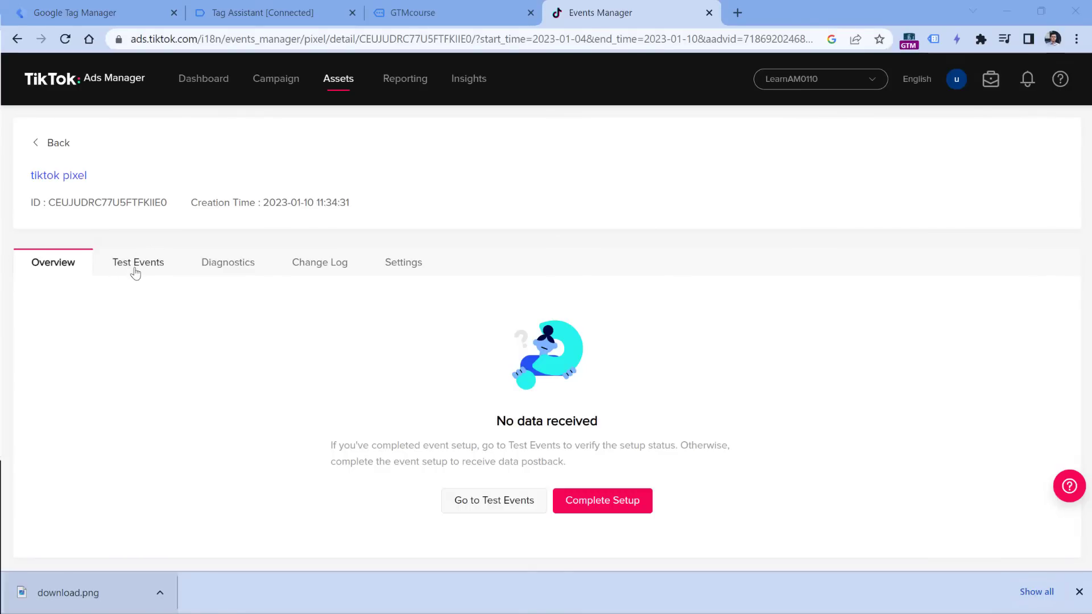
# Review the tiktok pixel's Test Events activity, then go back to Google Tag Manager
pyautogui.click(134, 270)
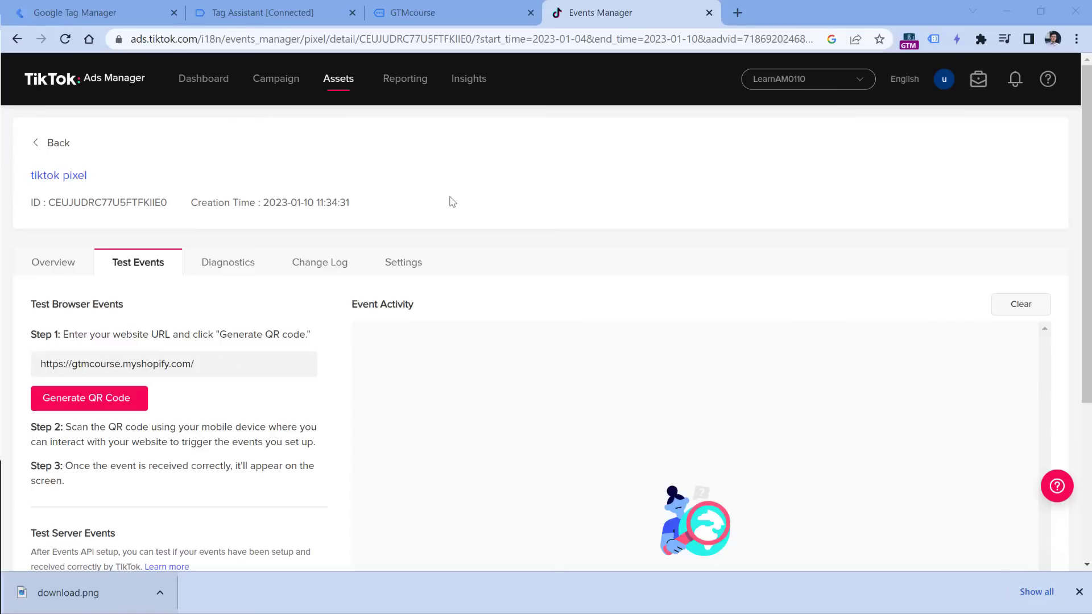
pyautogui.hotkey('ctrl', '1')
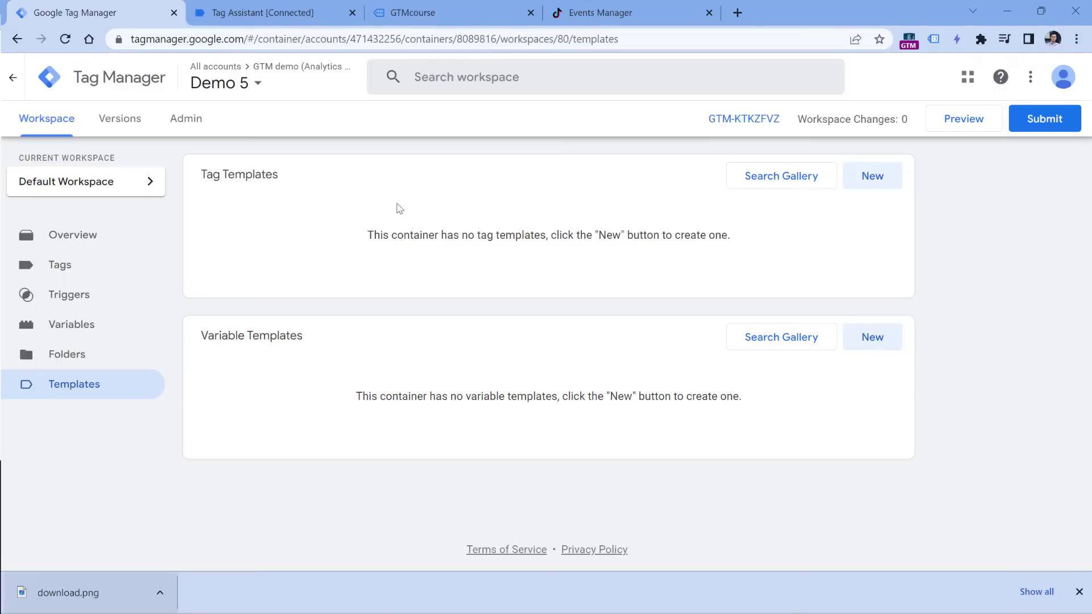
# Submit the workspace changes with the version name 'tik tok pixel installed'
pyautogui.click(1046, 120)
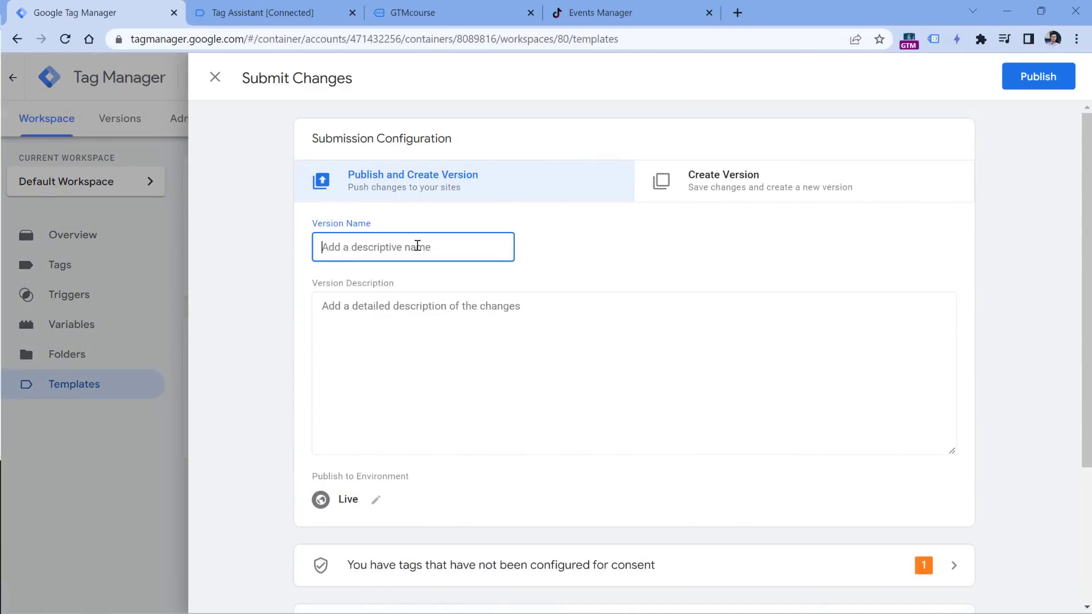
pyautogui.write('tik tok pixel insta')
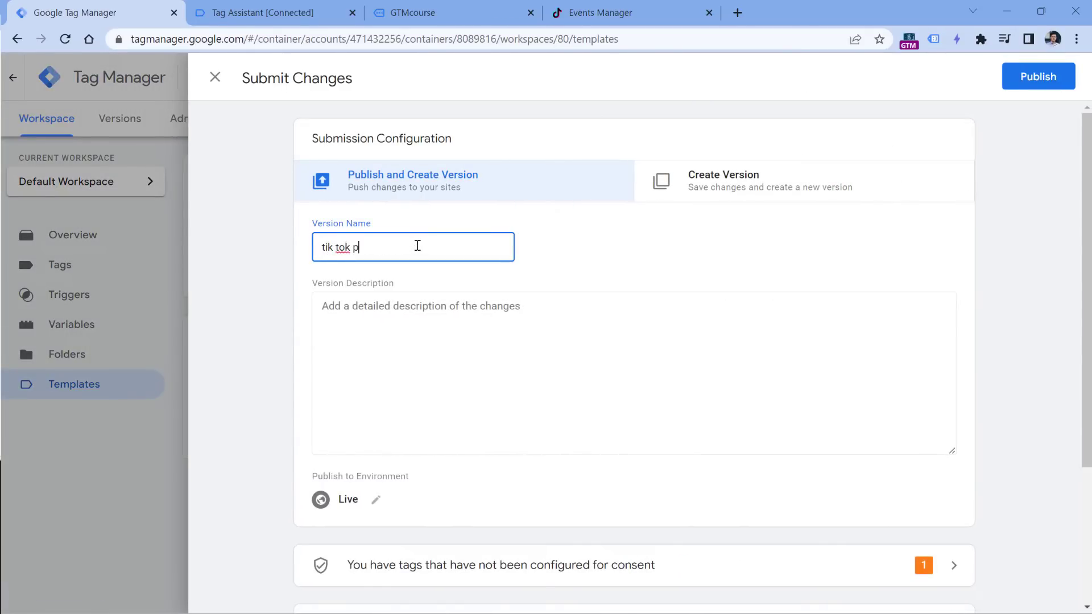
pyautogui.write('lled')
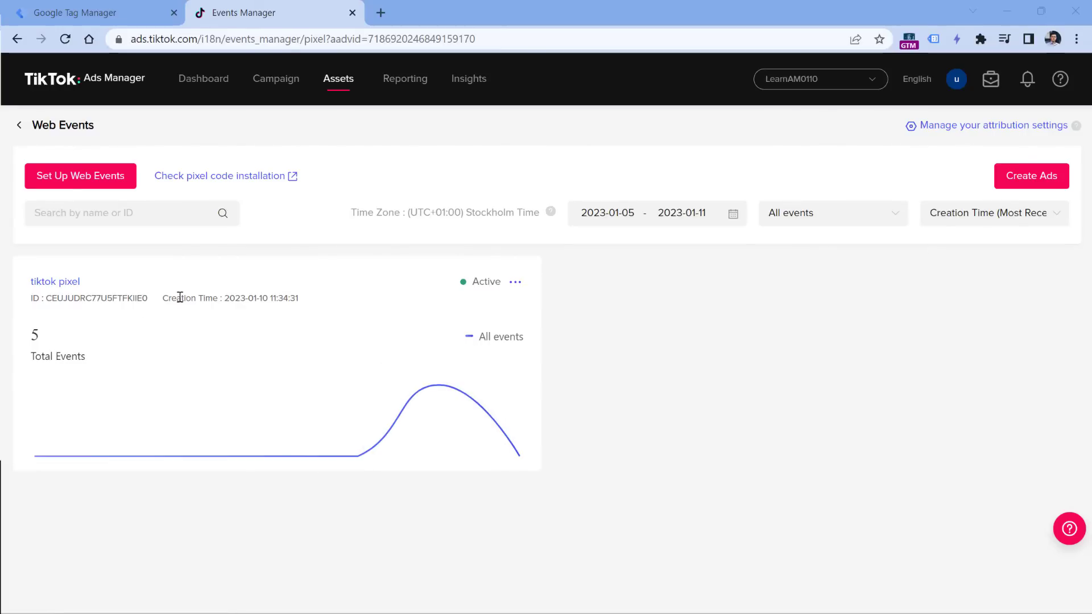
# Open the 'tiktok pixel' overview and review its funnel chart: 4 View Content, 1 Page View
pyautogui.click(54, 284)
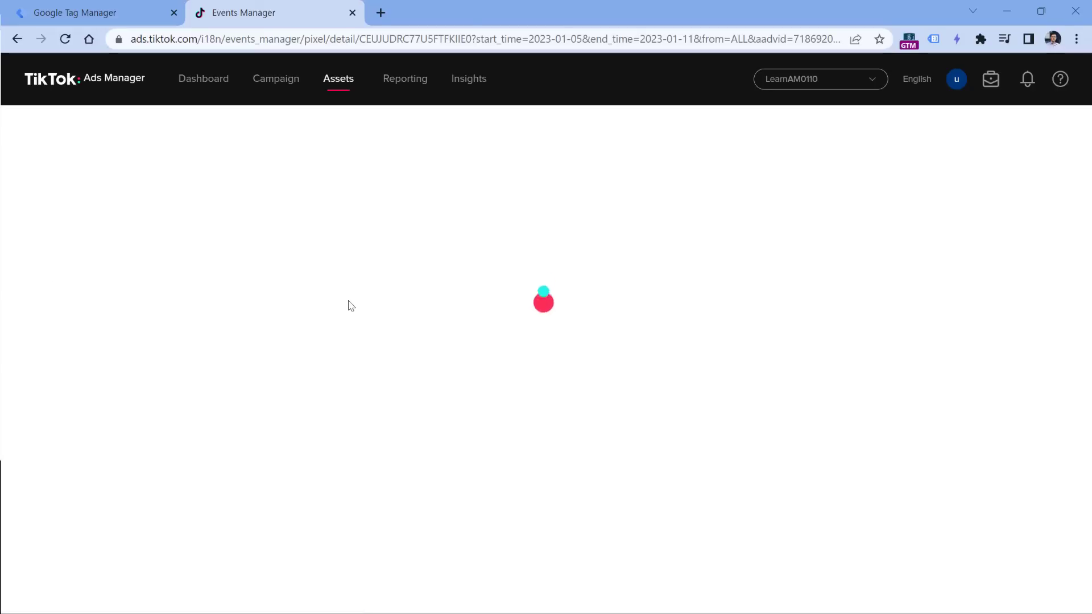
pyautogui.scroll(-3, 415, 216)
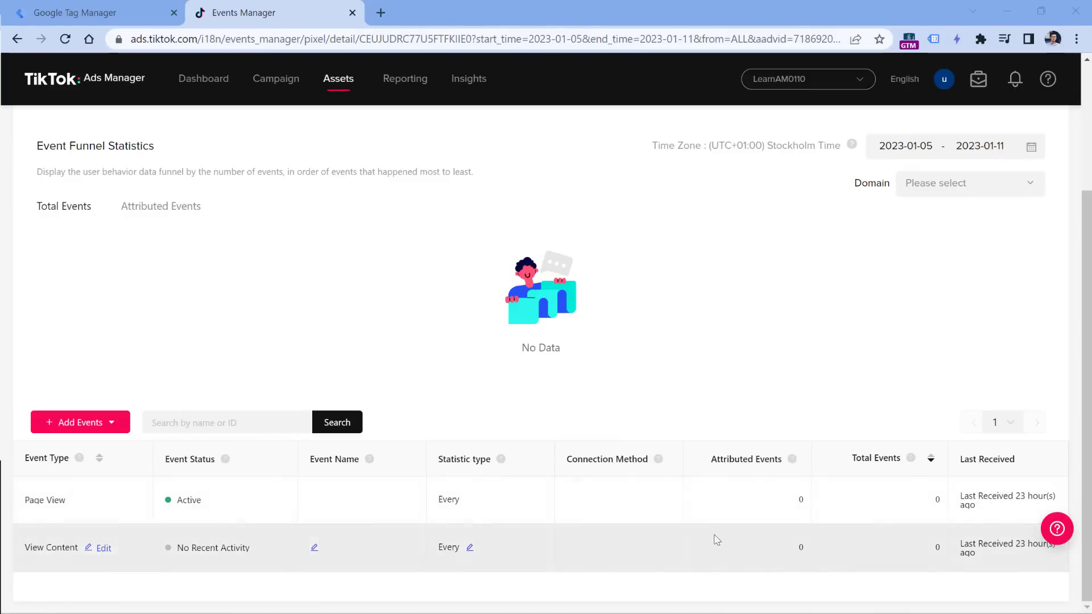
pyautogui.scroll(3, 645, 394)
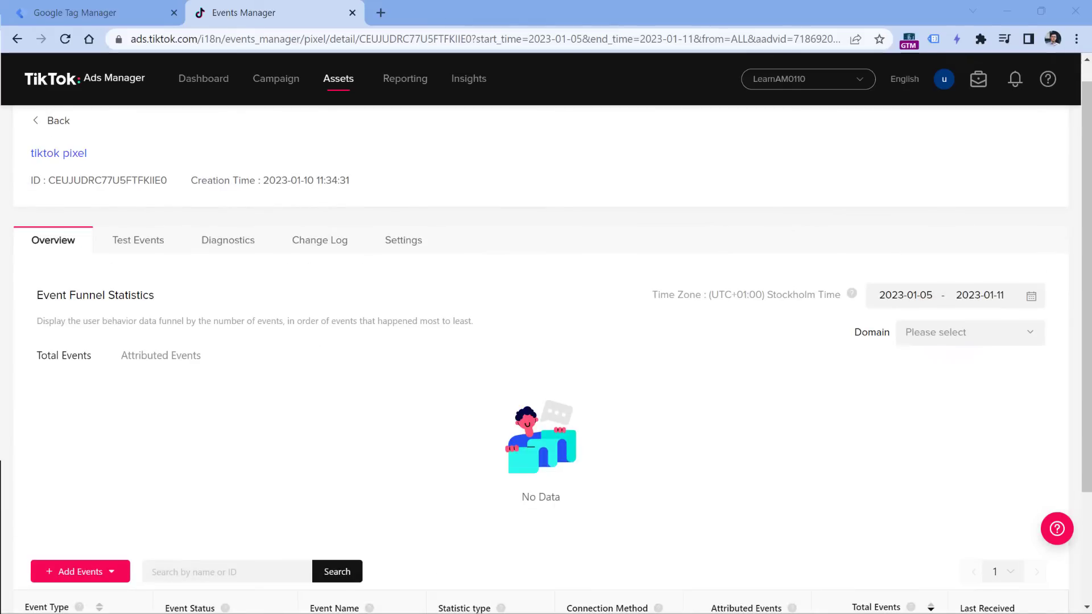
pyautogui.scroll(-2, 505, 172)
pyautogui.scroll(-1, 505, 172)
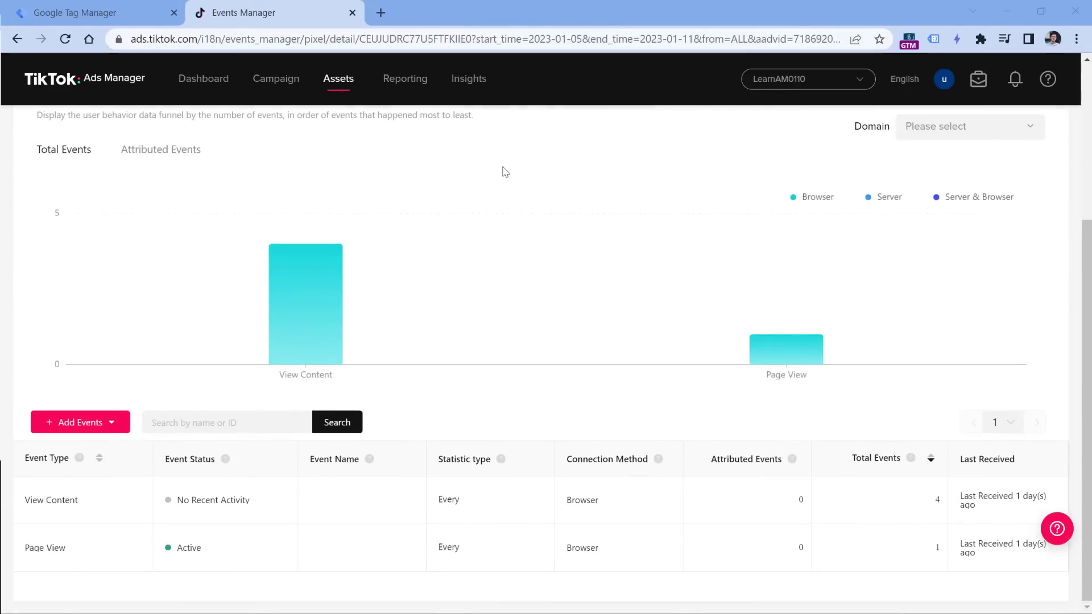
pyautogui.scroll(3, 505, 172)
pyautogui.scroll(-1, 504, 172)
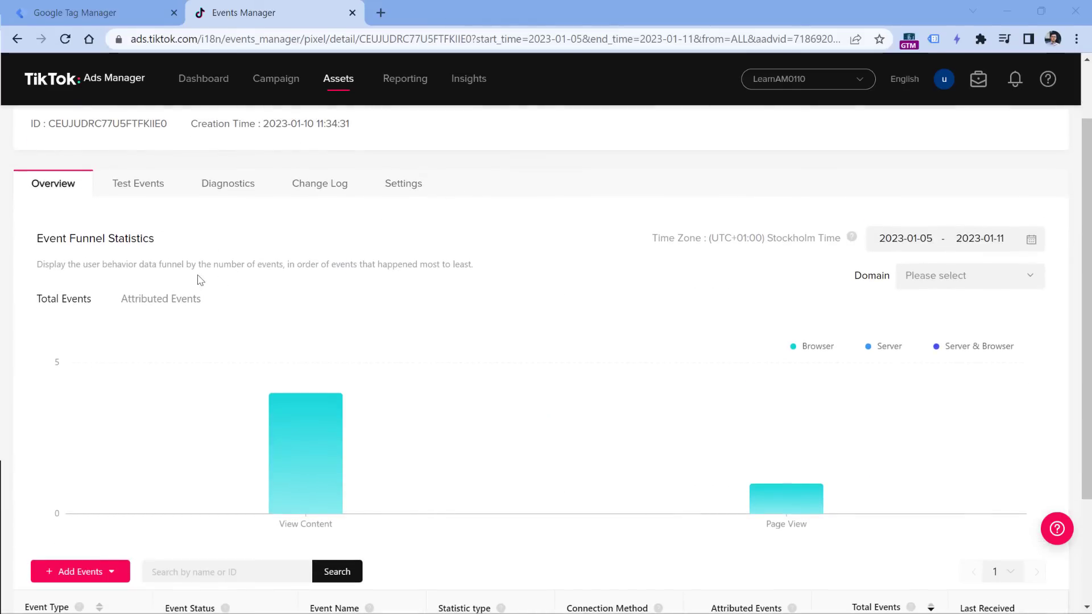
pyautogui.scroll(-2, 575, 273)
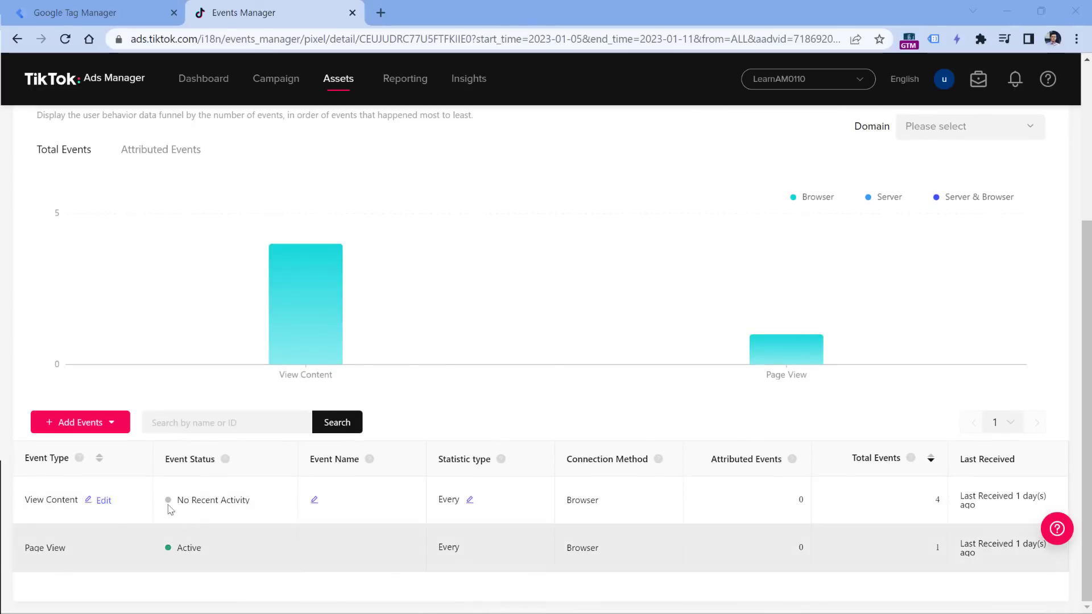
pyautogui.scroll(3, 497, 446)
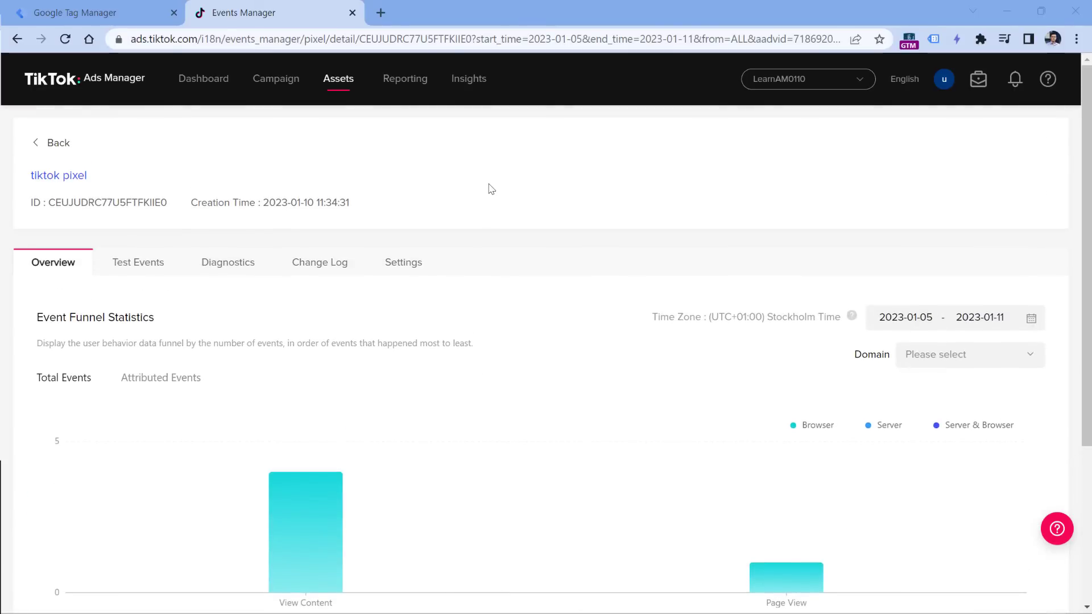